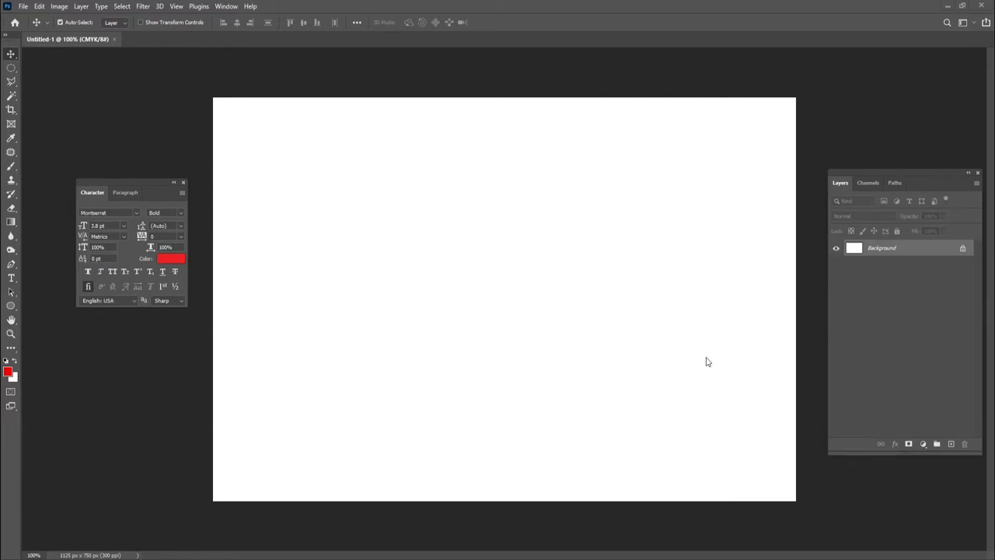
# Make a new document in inches, 3.75 wide by 2.5 high, 300 ppi, CMYK Color
pyautogui.click(23, 6)
pyautogui.click(39, 18)
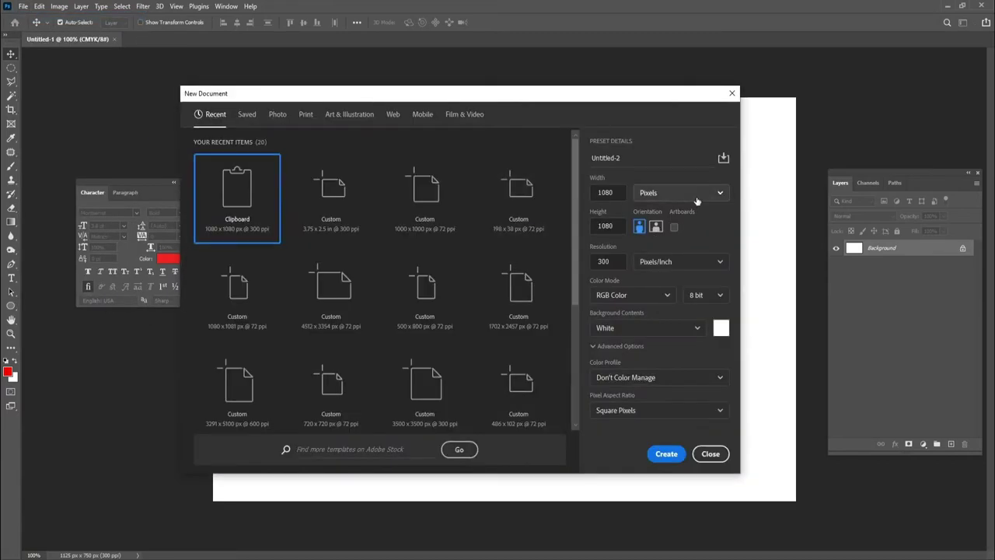
pyautogui.click(684, 193)
pyautogui.click(661, 231)
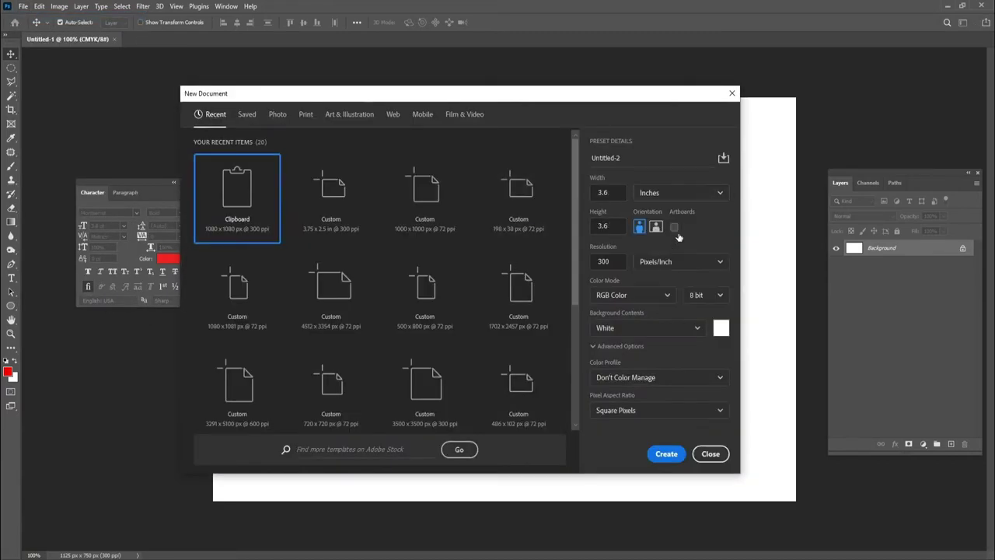
pyautogui.click(617, 194)
pyautogui.write('3')
pyautogui.write('.75')
pyautogui.press('Tab')
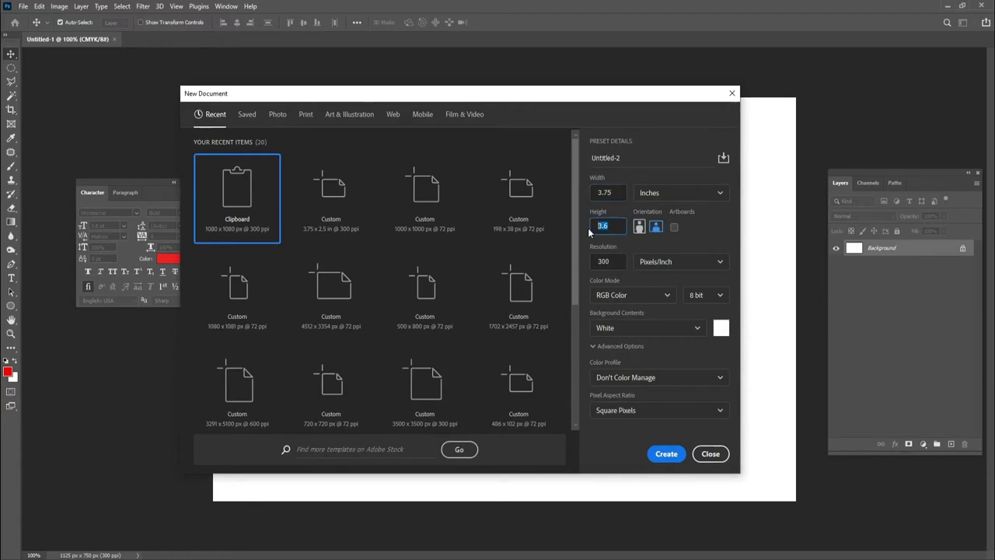
pyautogui.write('2.5')
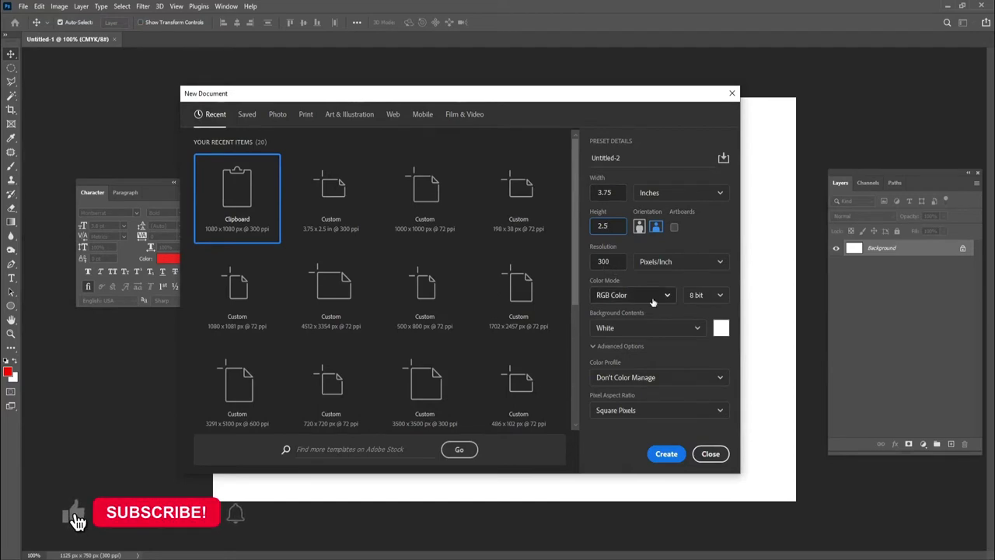
pyautogui.click(652, 300)
pyautogui.click(625, 367)
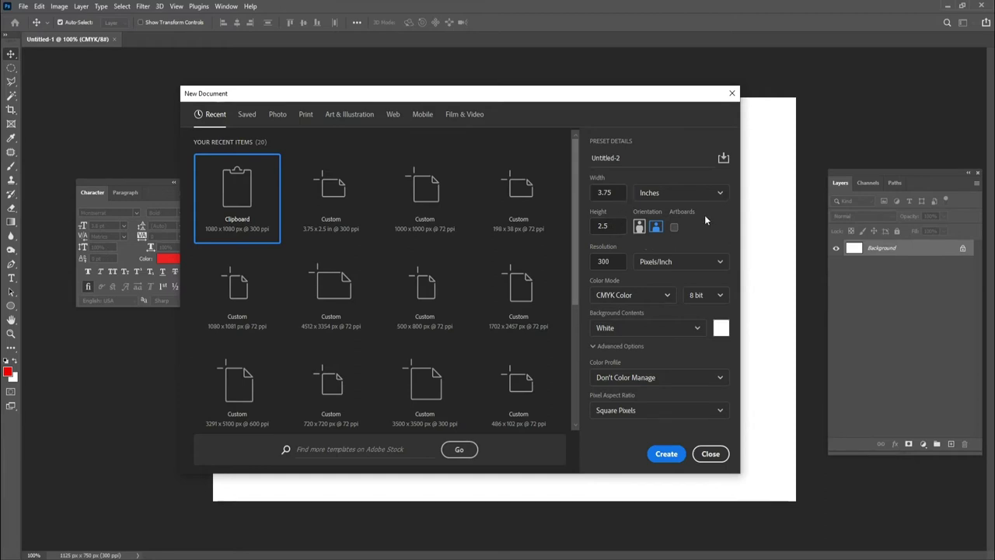
pyautogui.click(666, 454)
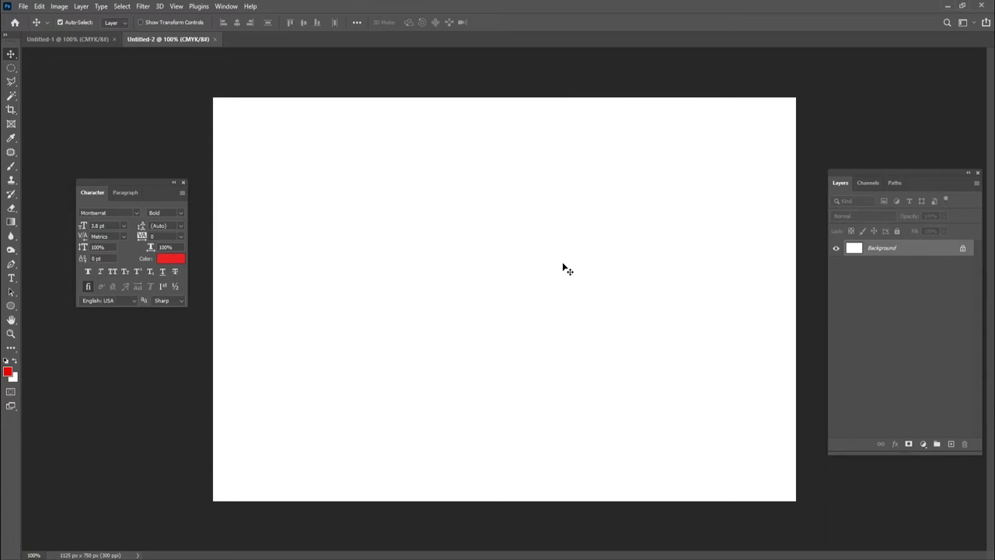
# Close the Character panel, then set foreground to dark grey #343434 and background to black
pyautogui.click(183, 182)
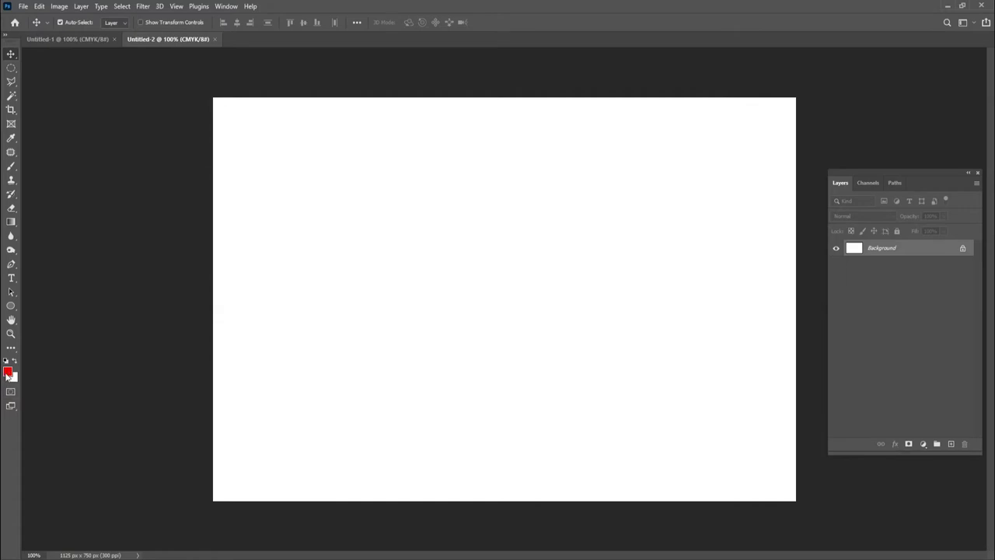
pyautogui.click(8, 374)
pyautogui.click(707, 258)
pyautogui.moveTo(707, 258); pyautogui.dragTo(647, 319)
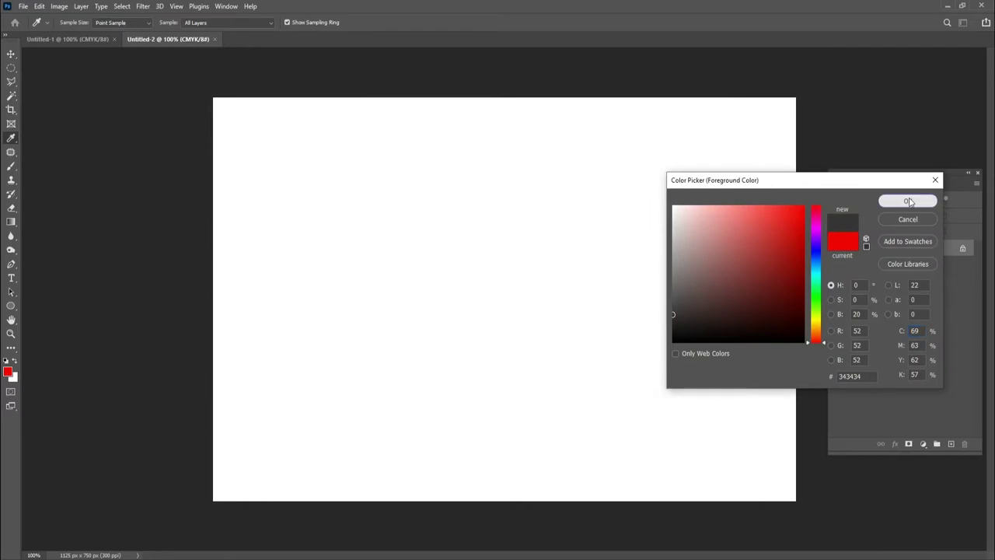
pyautogui.click(908, 200)
pyautogui.click(12, 379)
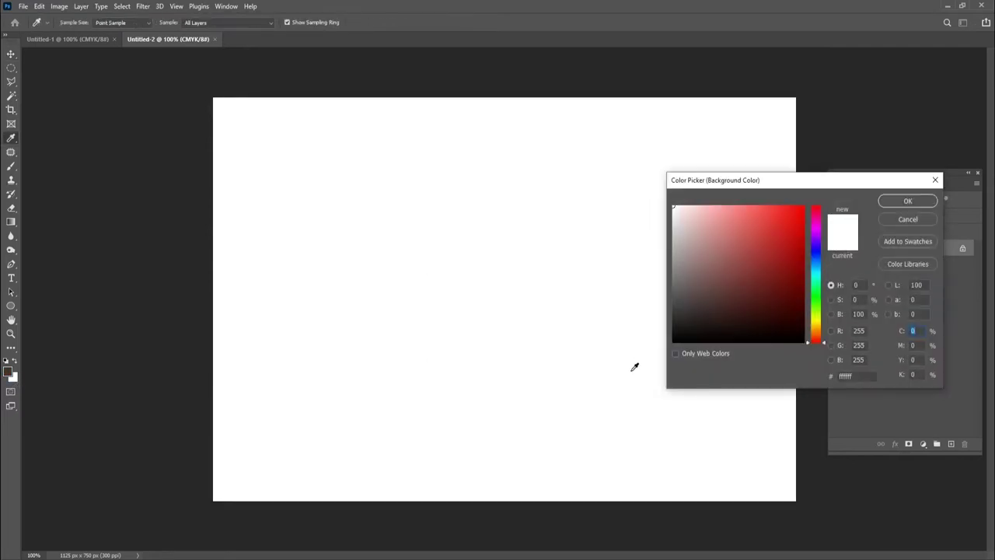
pyautogui.moveTo(704, 318); pyautogui.dragTo(662, 355)
pyautogui.click(909, 201)
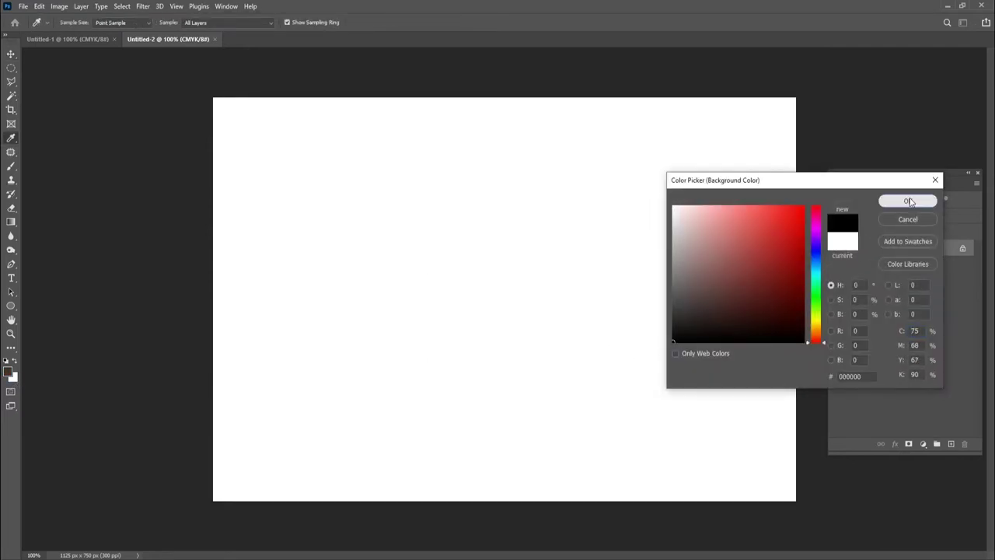
# Choose the Gradient Tool, check the foreground-to-background gradient, and add a new empty layer
pyautogui.click(9, 223)
pyautogui.click(47, 224)
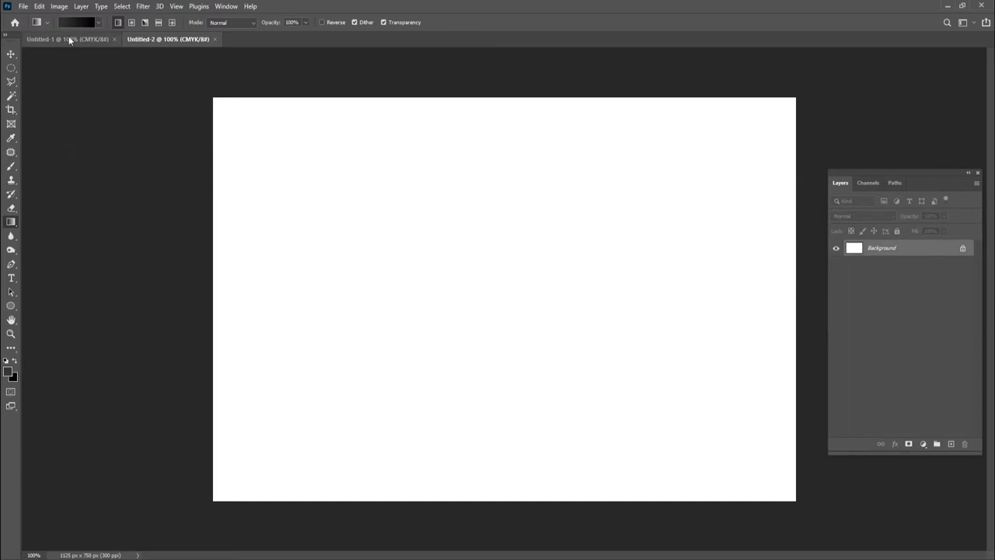
pyautogui.click(99, 22)
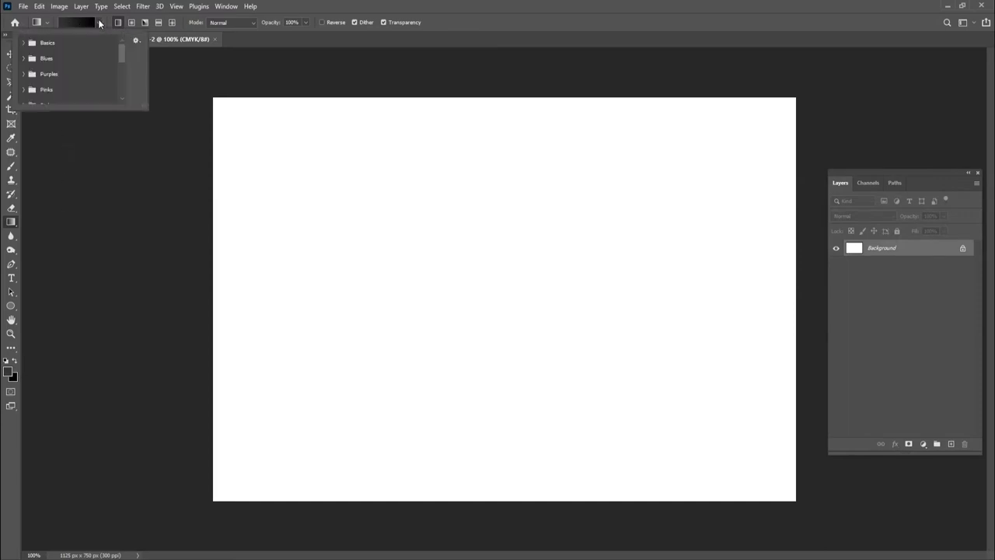
pyautogui.click(99, 22)
pyautogui.click(71, 23)
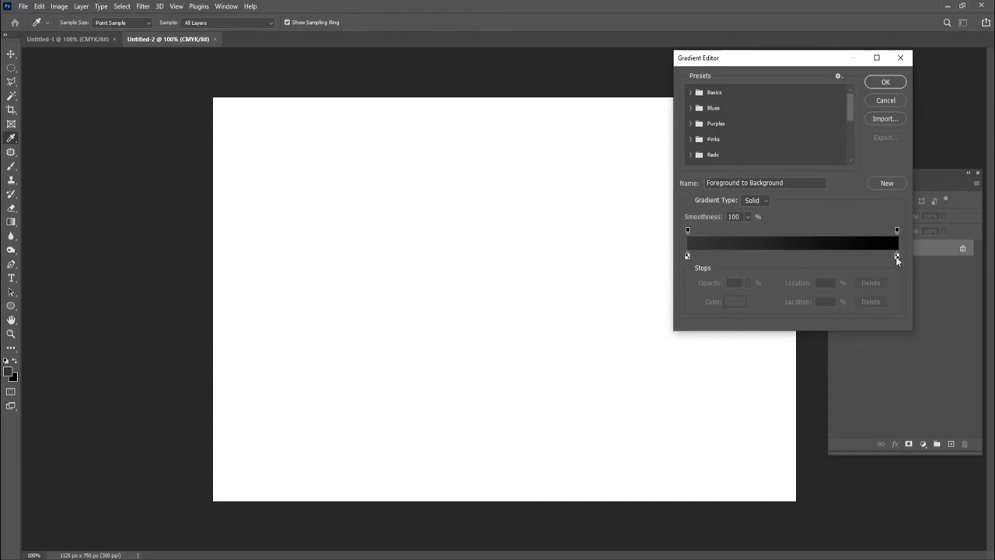
pyautogui.click(886, 82)
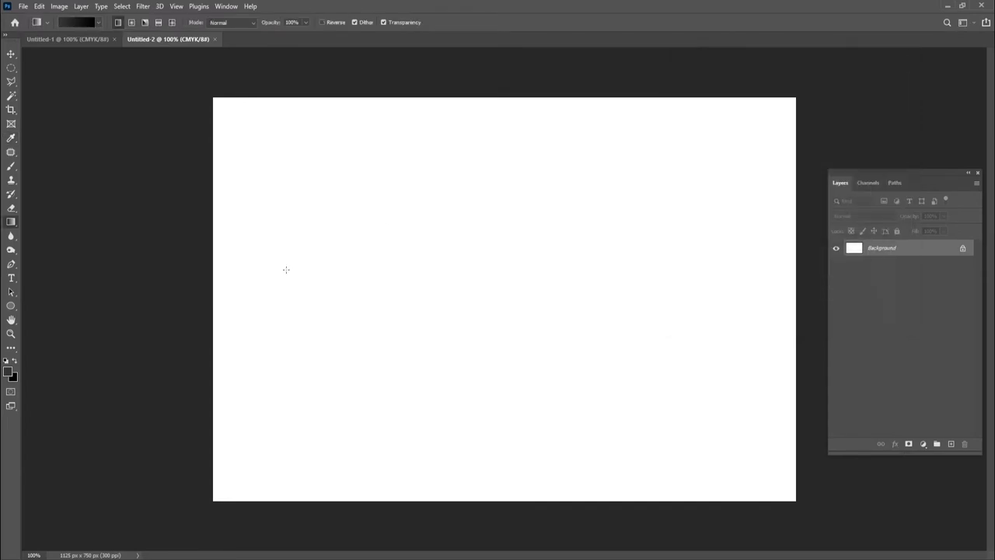
pyautogui.click(951, 444)
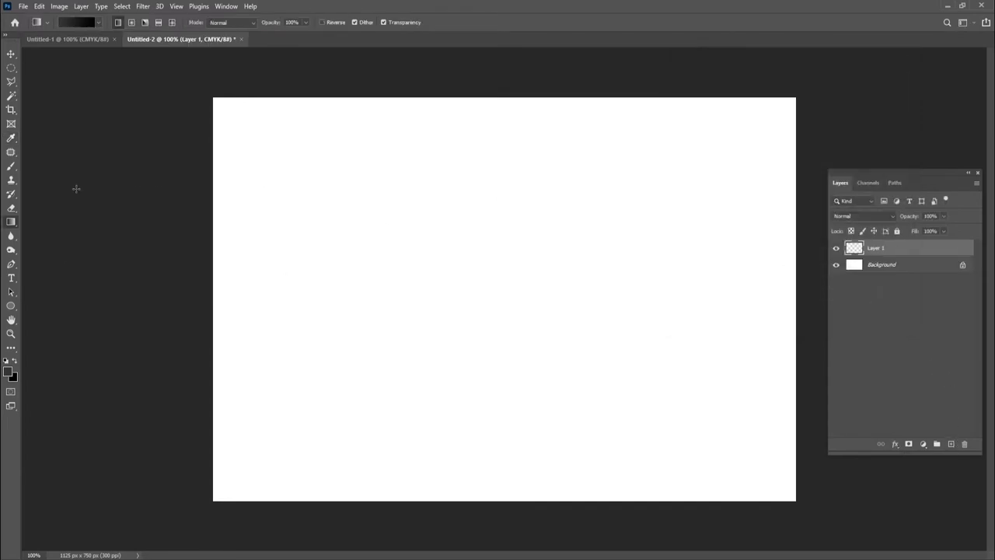
# Drag a dark-grey-to-black gradient on Layer 1 from the card's top-left to bottom-right
pyautogui.rightClick(16, 223)
pyautogui.click(56, 224)
pyautogui.moveTo(236, 116)
pyautogui.mouseDown()
pyautogui.moveTo(644, 396)
pyautogui.moveTo(238, 117)
pyautogui.mouseUp()
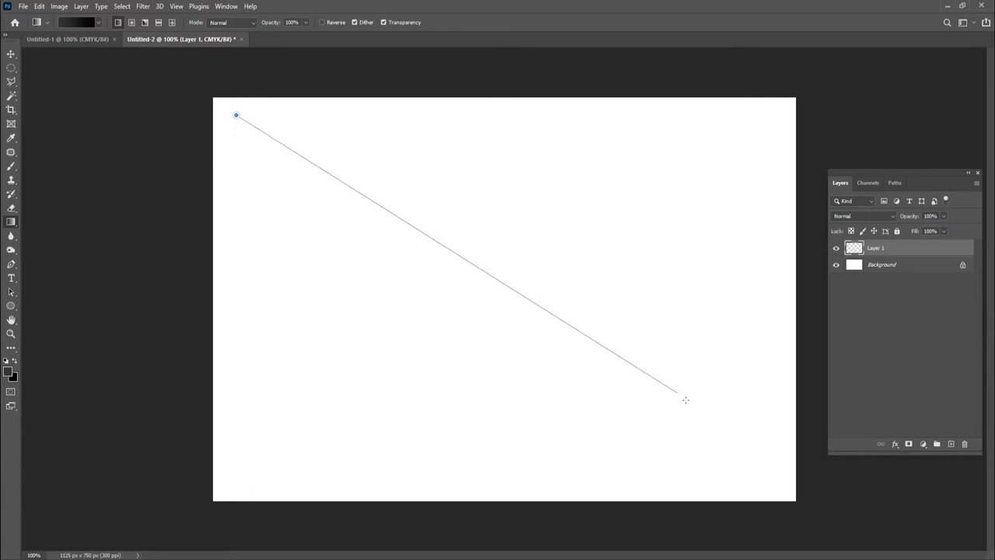
pyautogui.moveTo(238, 117); pyautogui.dragTo(748, 465)
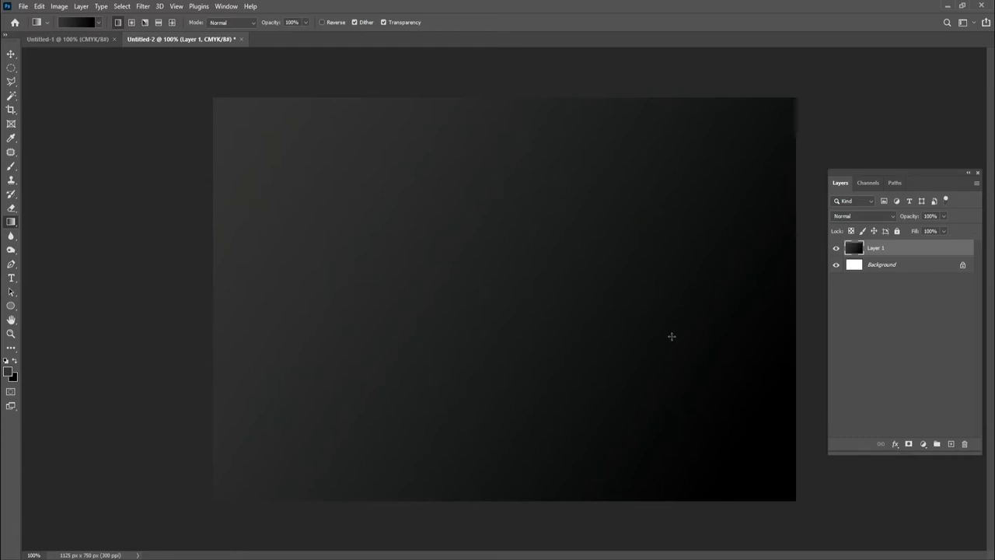
# On a new layer, fill a full-width rectangular band across the card's middle with white
pyautogui.click(951, 444)
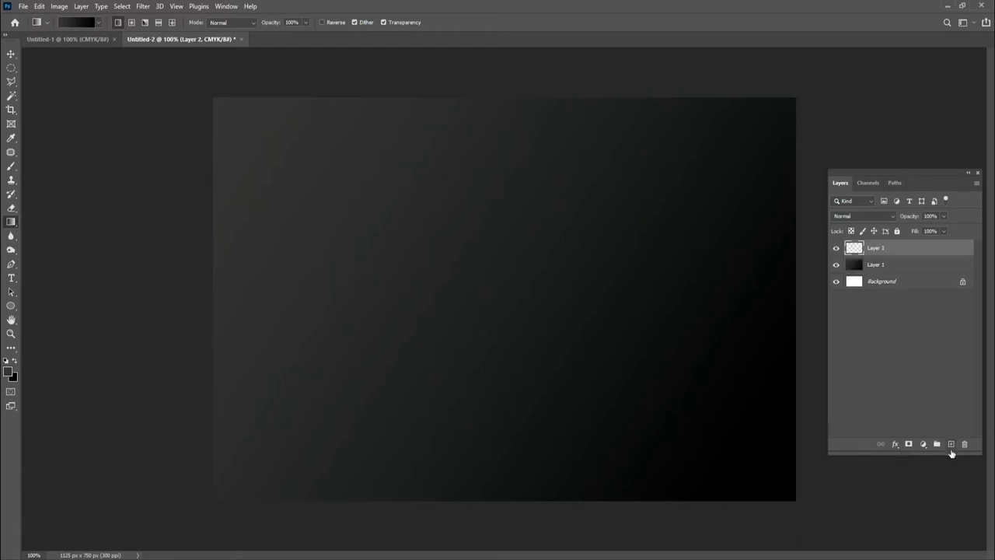
pyautogui.click(11, 68)
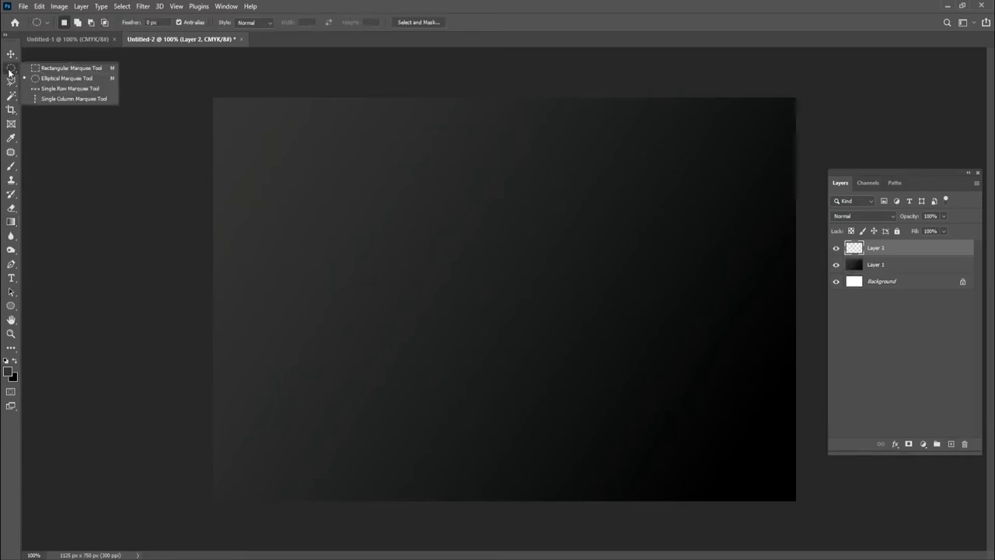
pyautogui.click(54, 68)
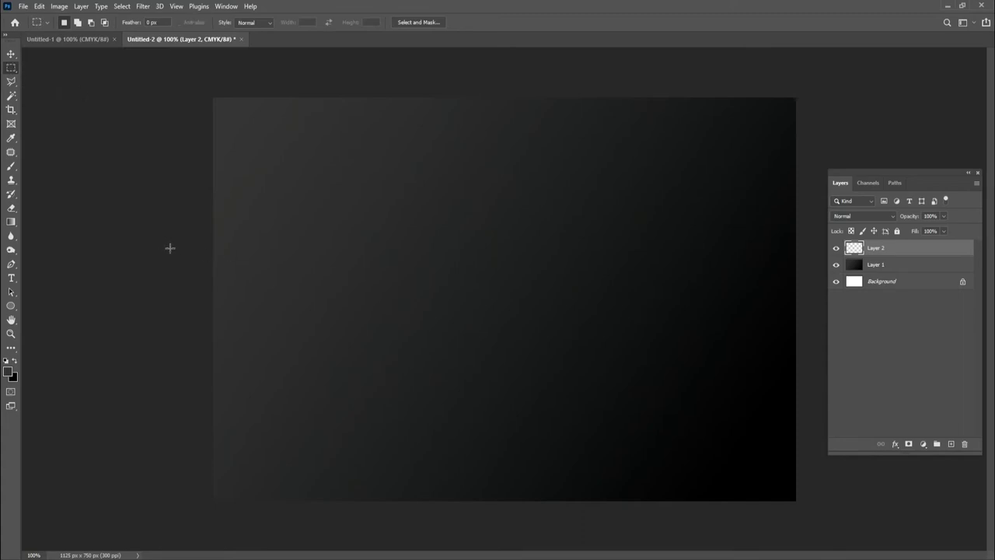
pyautogui.moveTo(214, 239); pyautogui.dragTo(823, 333)
pyautogui.click(9, 371)
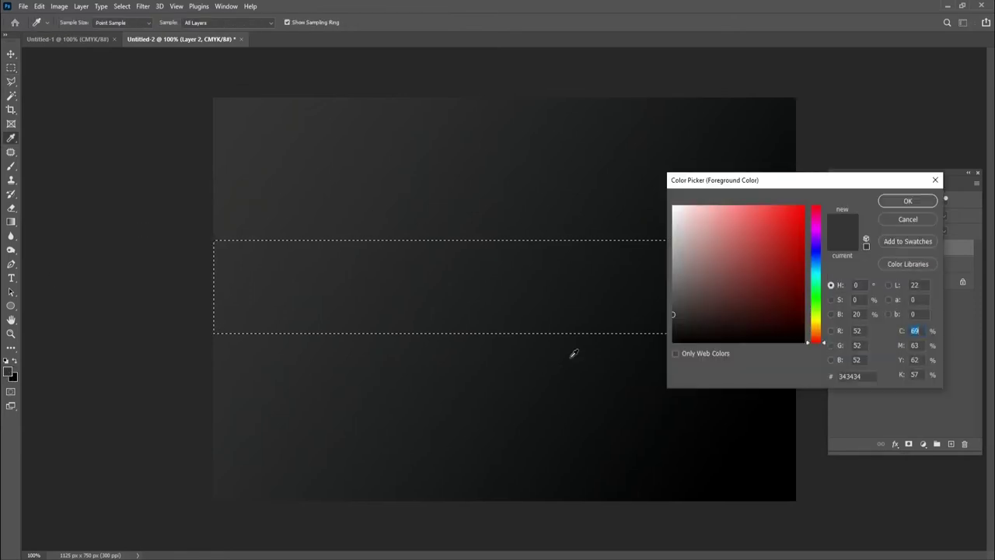
pyautogui.click(673, 207)
pyautogui.click(893, 202)
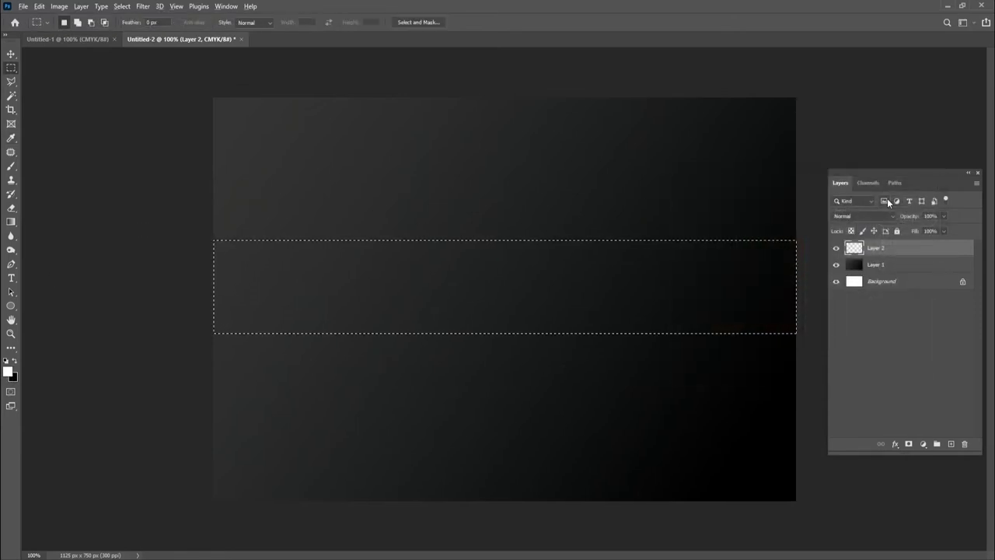
pyautogui.hotkey('alt', 'BackSpace')
pyautogui.hotkey('ctrl', 'd')
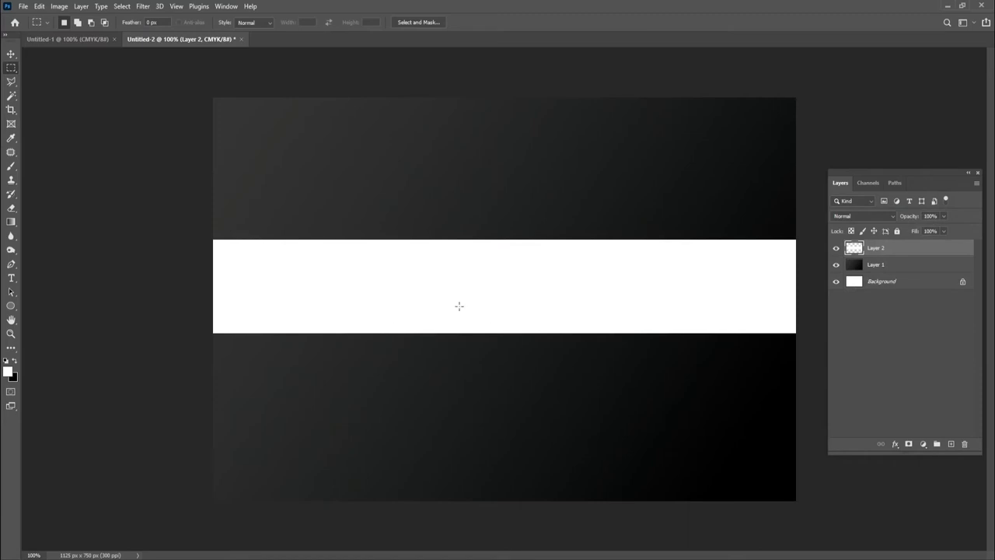
pyautogui.click(11, 54)
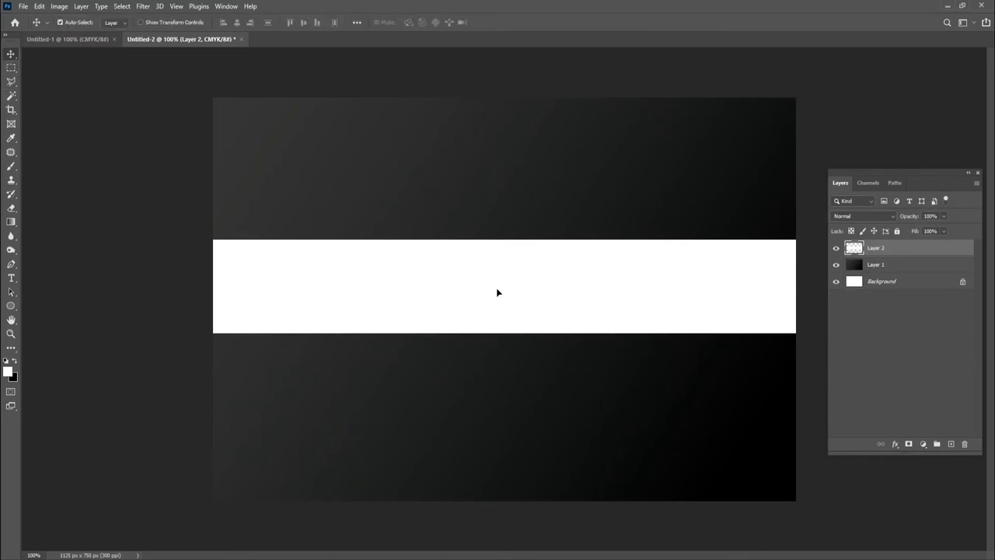
pyautogui.moveTo(496, 289); pyautogui.dragTo(497, 298)
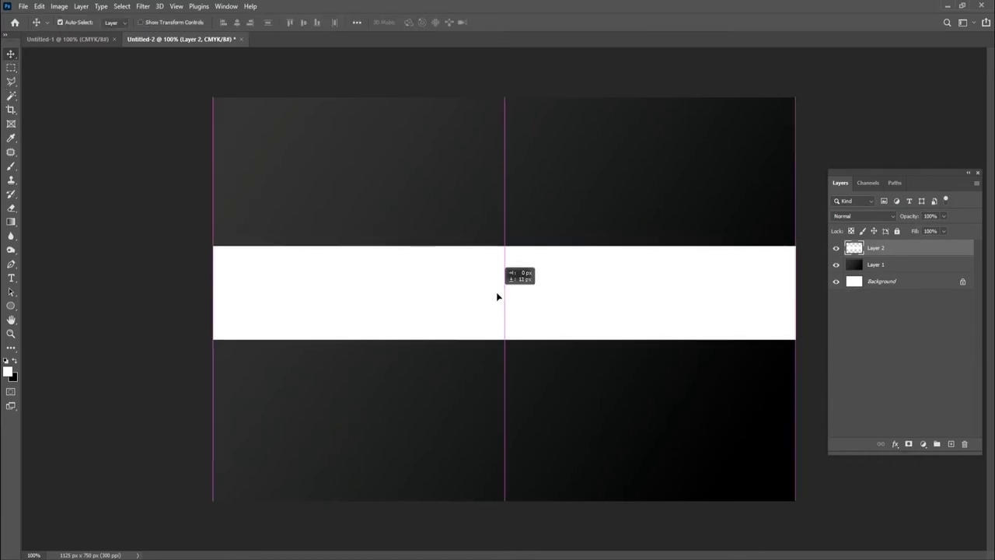
# On another new layer, fill a large white circle overlapping the band's left end
pyautogui.click(951, 444)
pyautogui.click(11, 68)
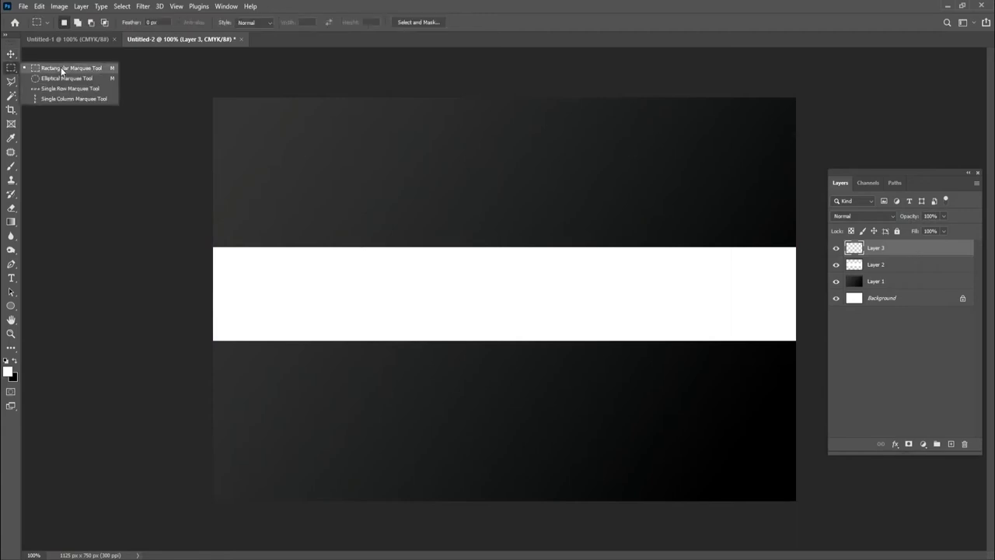
pyautogui.click(66, 79)
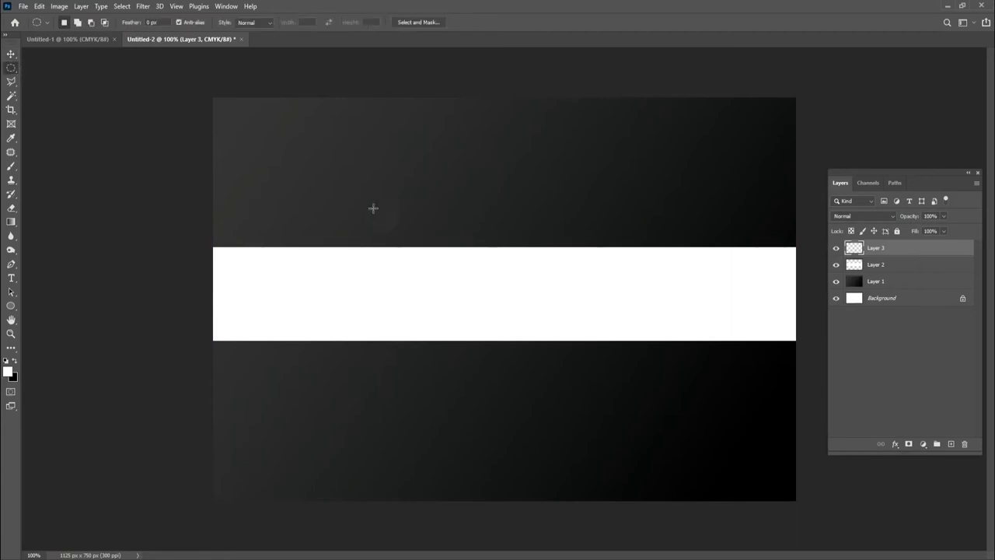
pyautogui.moveTo(259, 171)
pyautogui.mouseDown()
pyautogui.moveTo(473, 407)
pyautogui.moveTo(455, 422)
pyautogui.mouseUp()
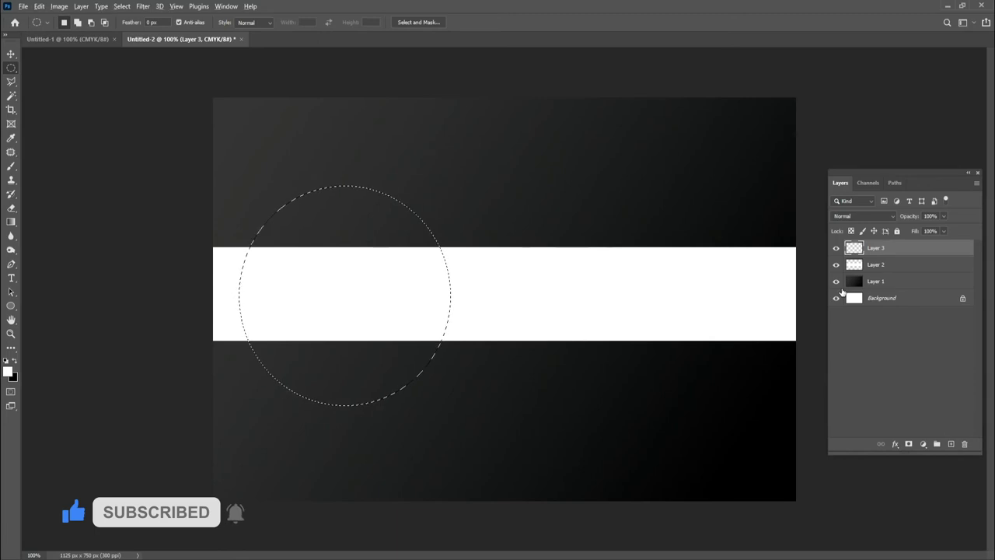
pyautogui.hotkey('alt', 'BackSpace')
pyautogui.hotkey('ctrl', 'd')
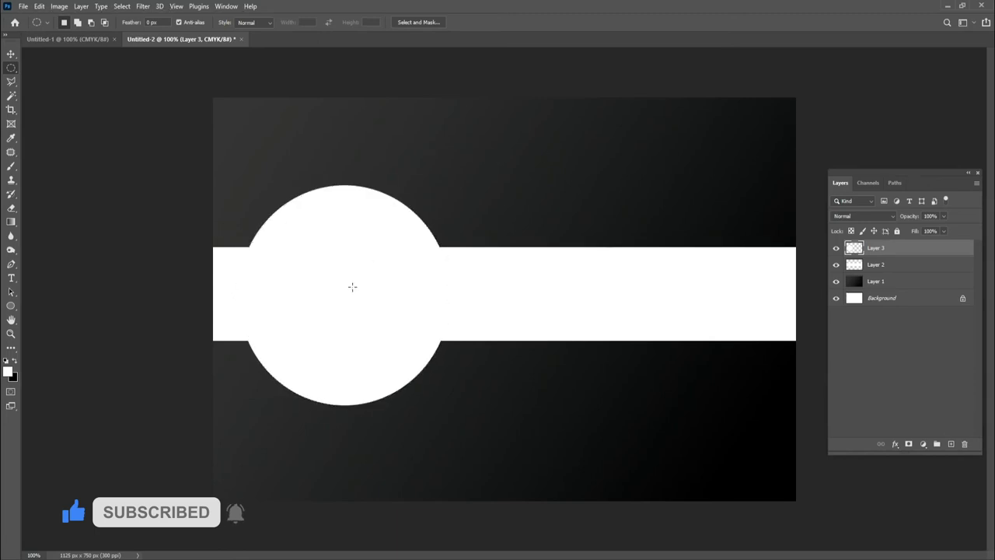
pyautogui.click(14, 279)
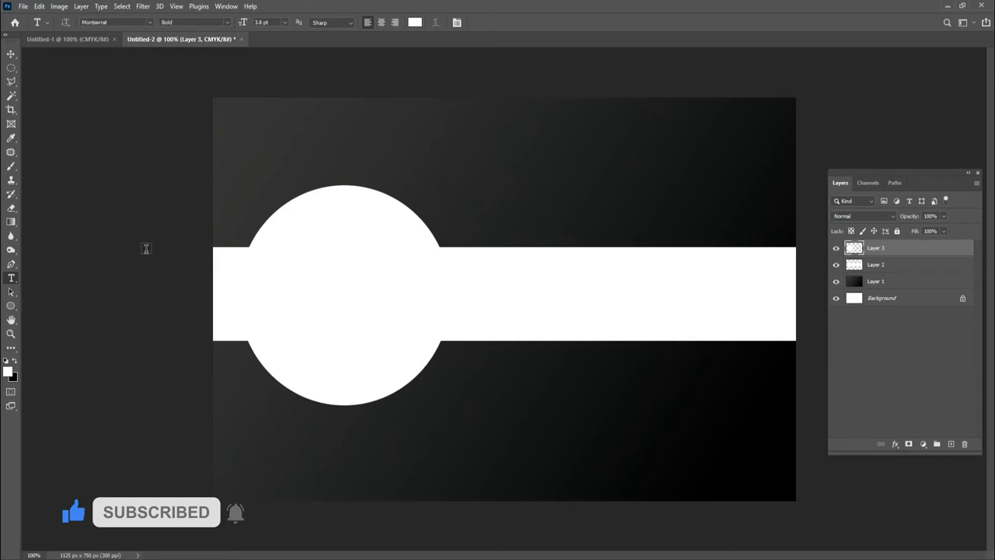
# Start a horizontal text layer set to Century Gothic Bold at 72 pt
pyautogui.click(58, 280)
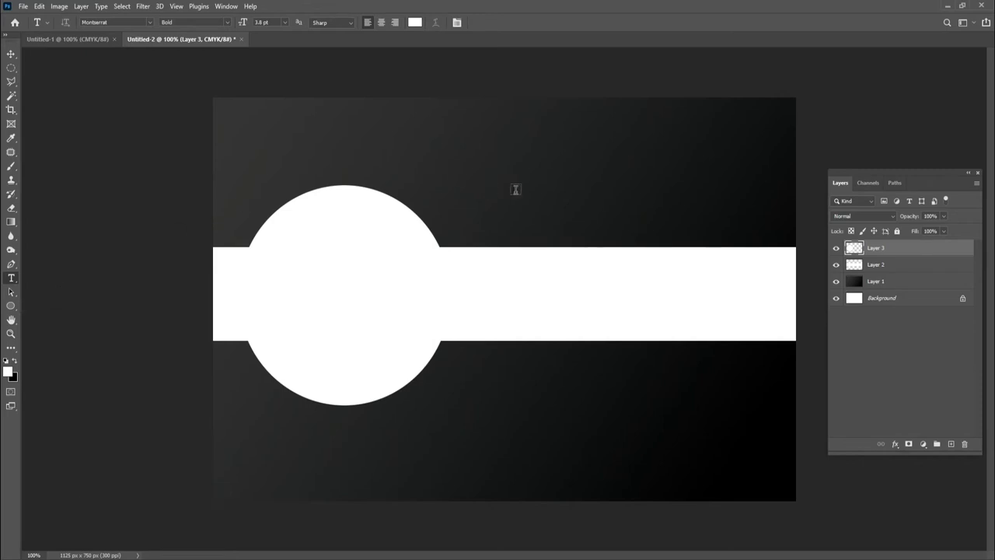
pyautogui.rightClick(11, 281)
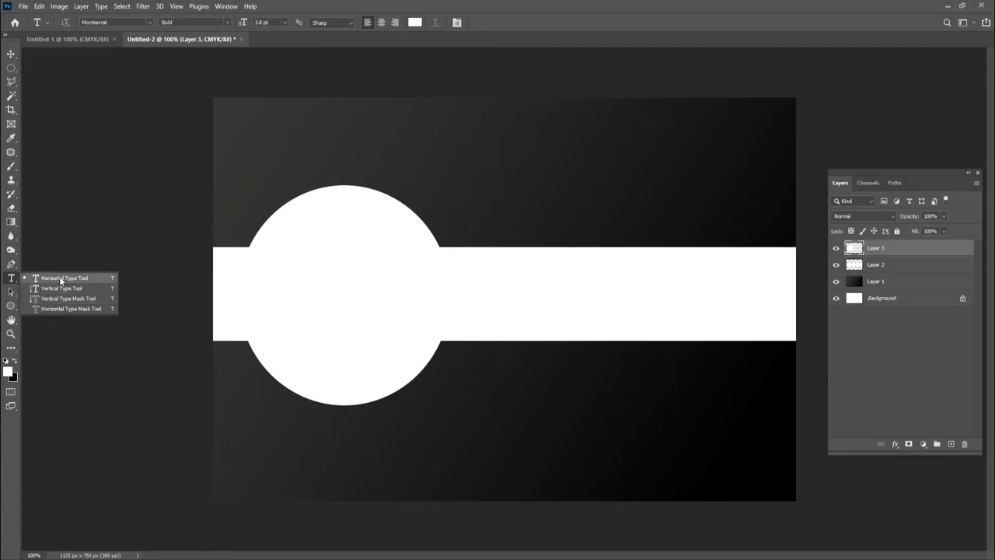
pyautogui.click(61, 278)
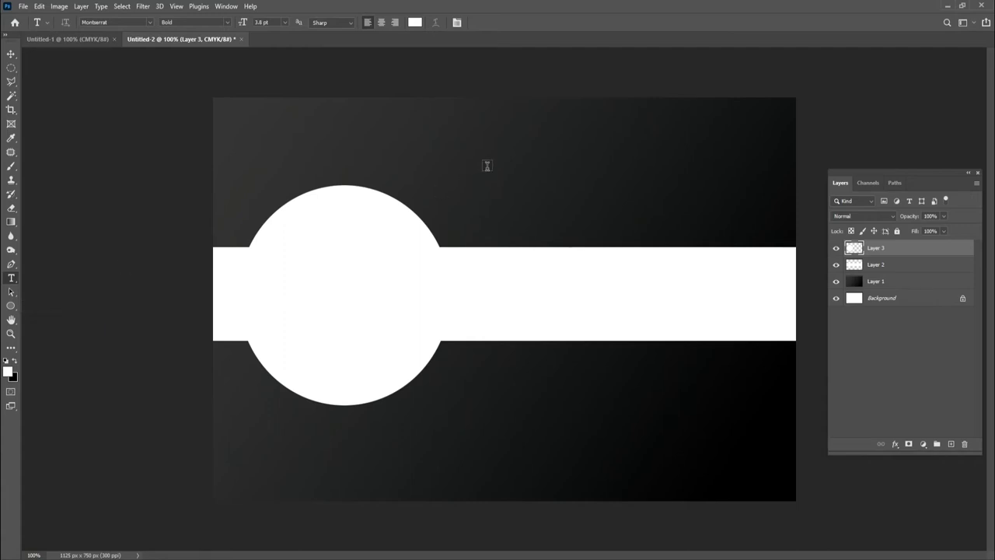
pyautogui.click(474, 165)
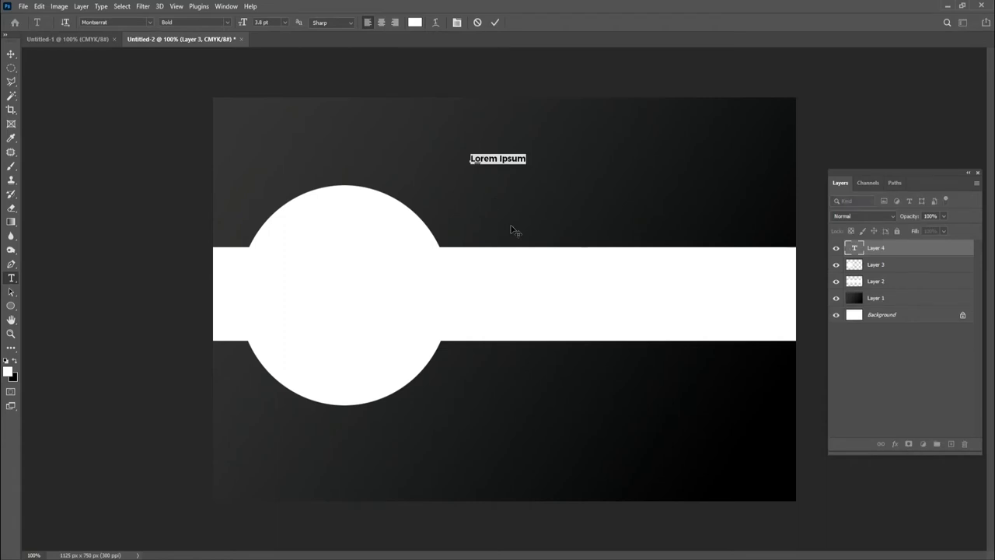
pyautogui.press('BackSpace')
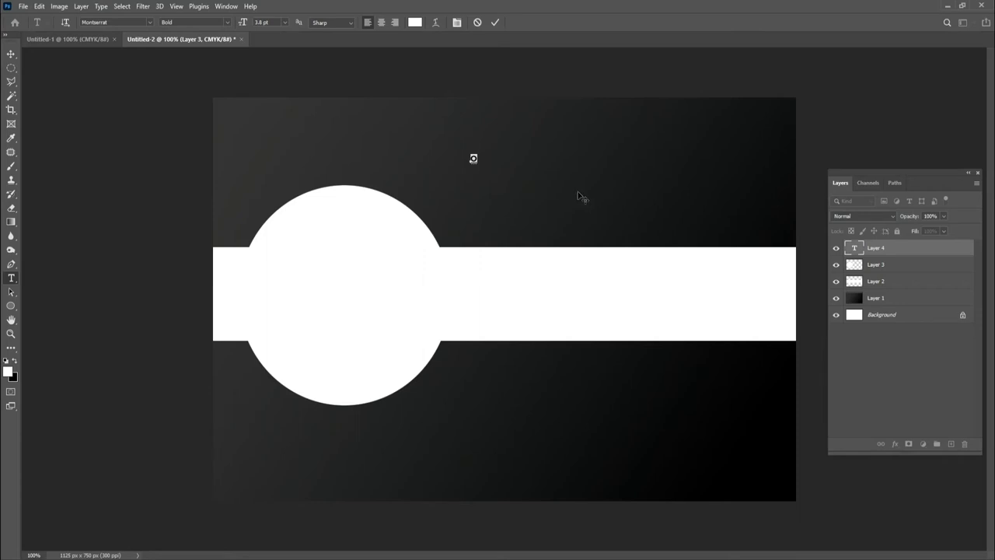
pyautogui.click(148, 23)
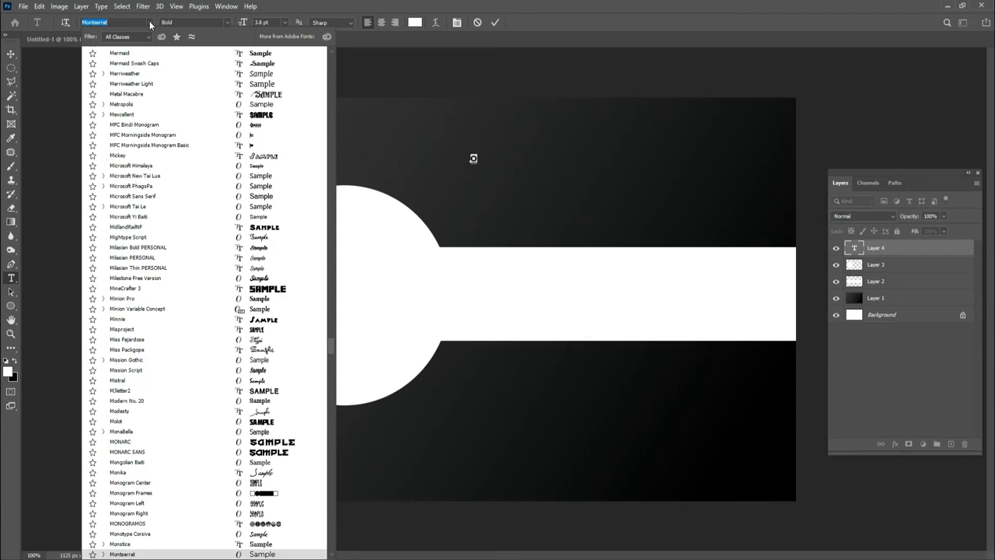
pyautogui.write('La')
pyautogui.press('BackSpace')
pyautogui.press('BackSpace')
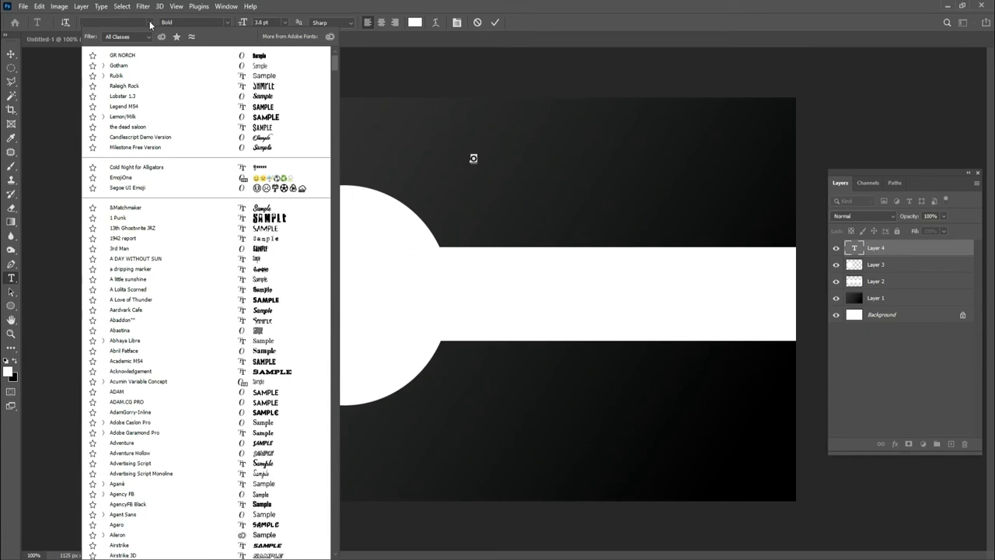
pyautogui.write('GOTH')
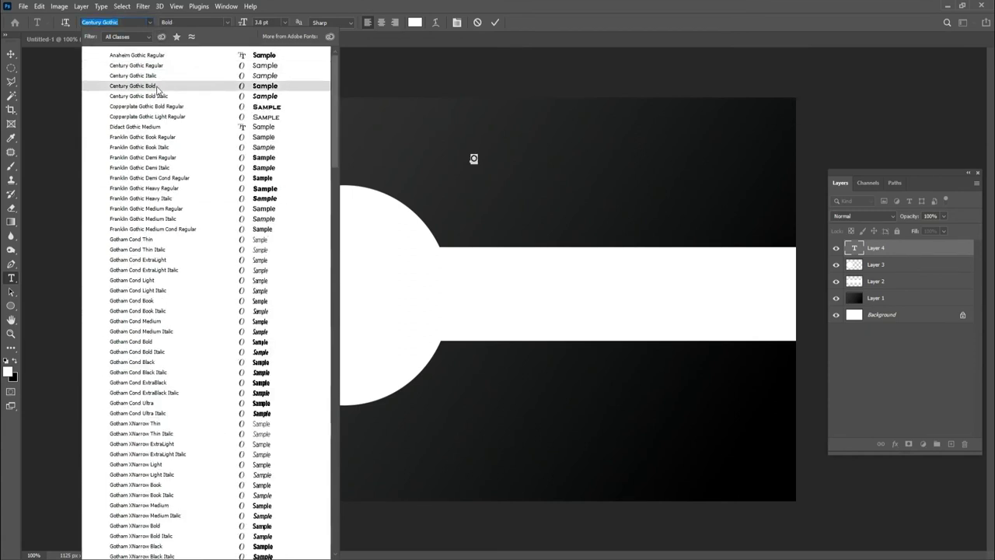
pyautogui.press('Escape')
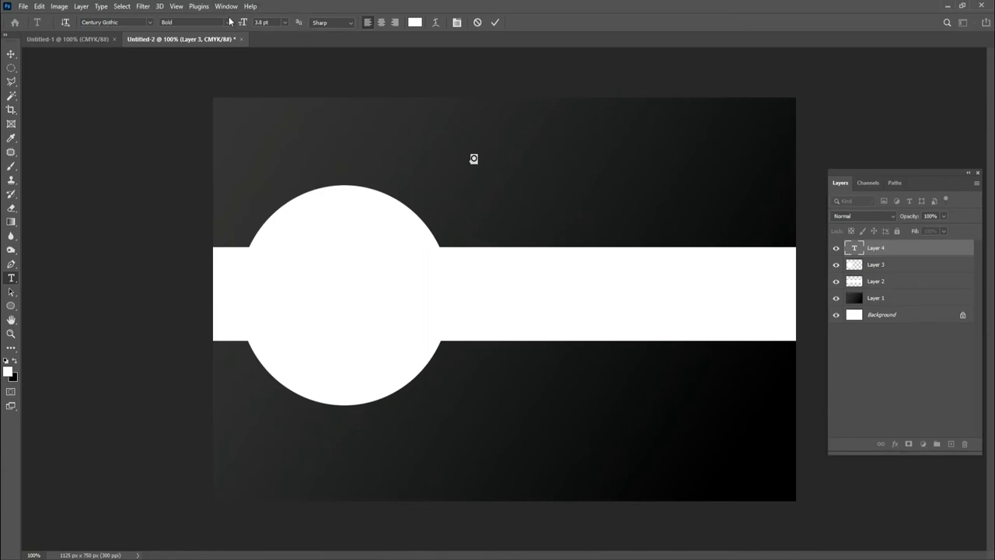
pyautogui.click(285, 23)
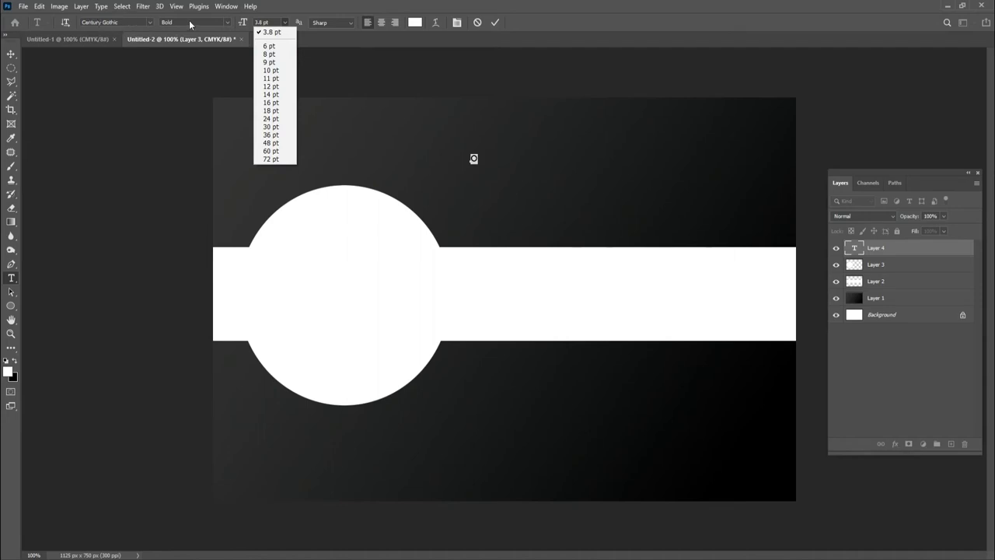
pyautogui.click(277, 159)
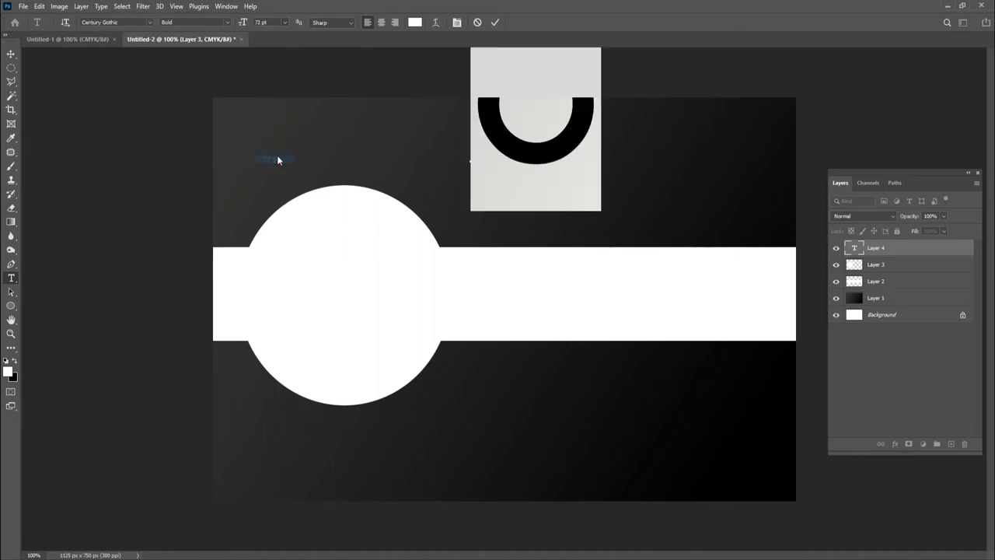
# Recolour the O lime green a8ff00 and move it onto the white circle
pyautogui.click(11, 54)
pyautogui.moveTo(531, 160); pyautogui.dragTo(526, 232)
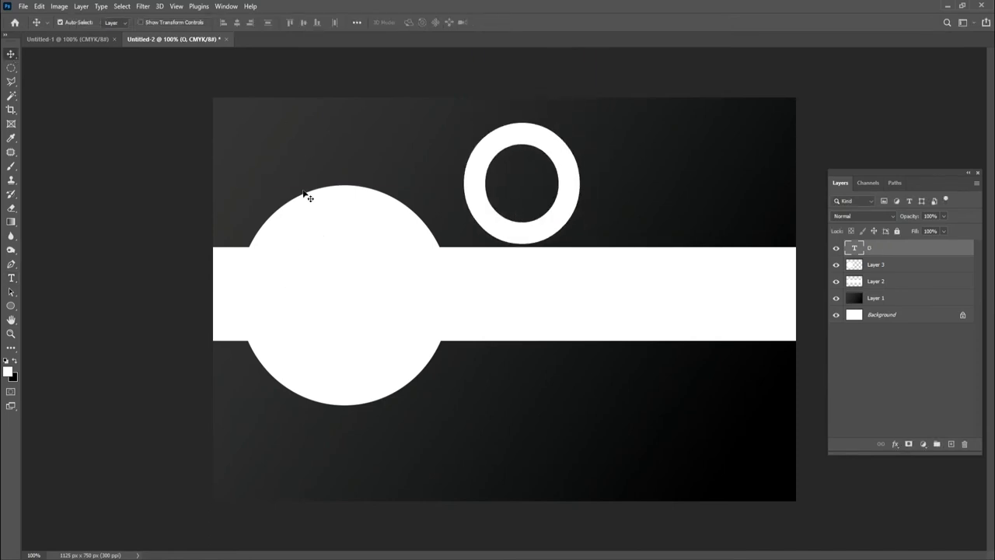
pyautogui.doubleClick(857, 248)
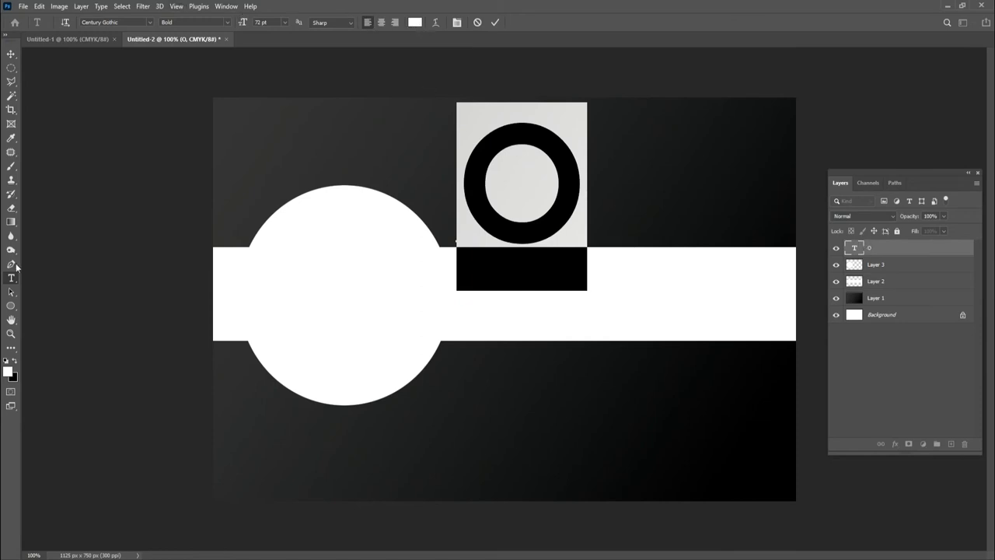
pyautogui.click(8, 373)
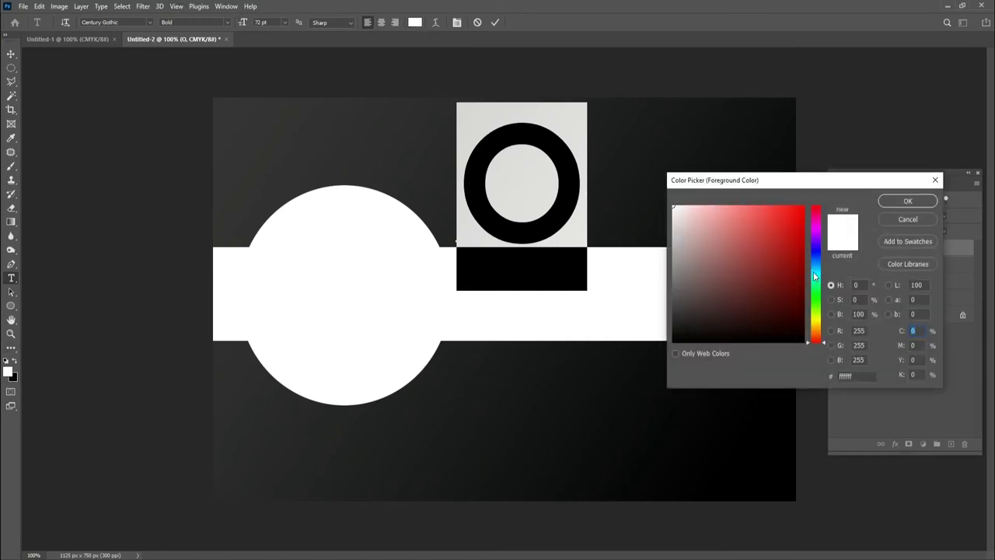
pyautogui.moveTo(814, 276)
pyautogui.mouseDown()
pyautogui.moveTo(821, 321)
pyautogui.moveTo(821, 311)
pyautogui.mouseUp()
pyautogui.moveTo(798, 258); pyautogui.dragTo(862, 140)
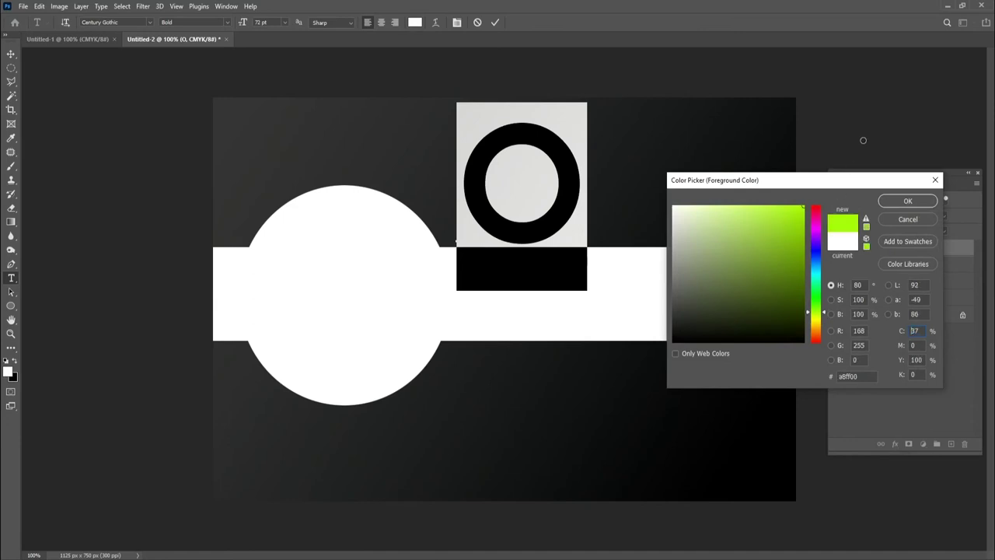
pyautogui.click(908, 201)
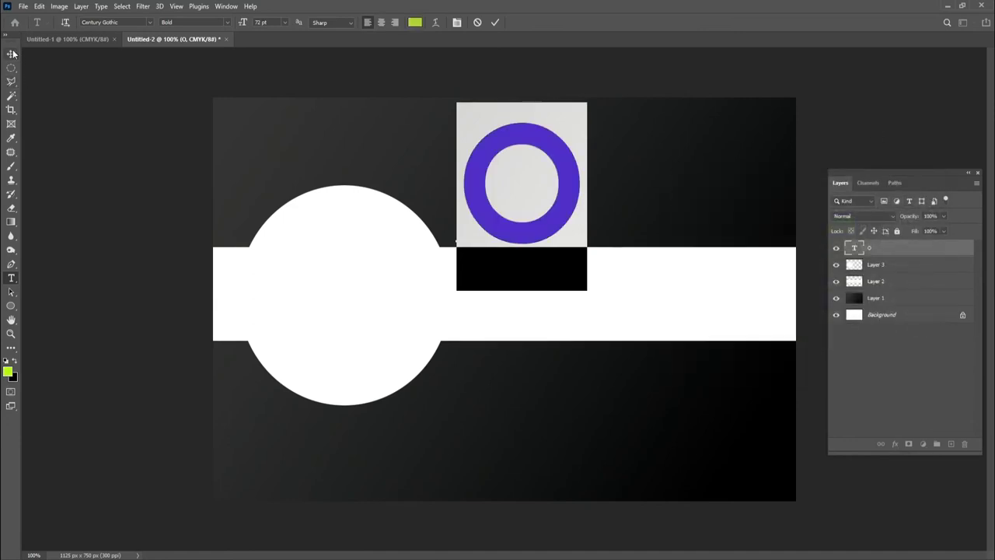
pyautogui.click(12, 53)
pyautogui.moveTo(566, 155); pyautogui.dragTo(379, 265)
# Free Transform the green O to about 164% and centre it in the white circle
pyautogui.click(39, 6)
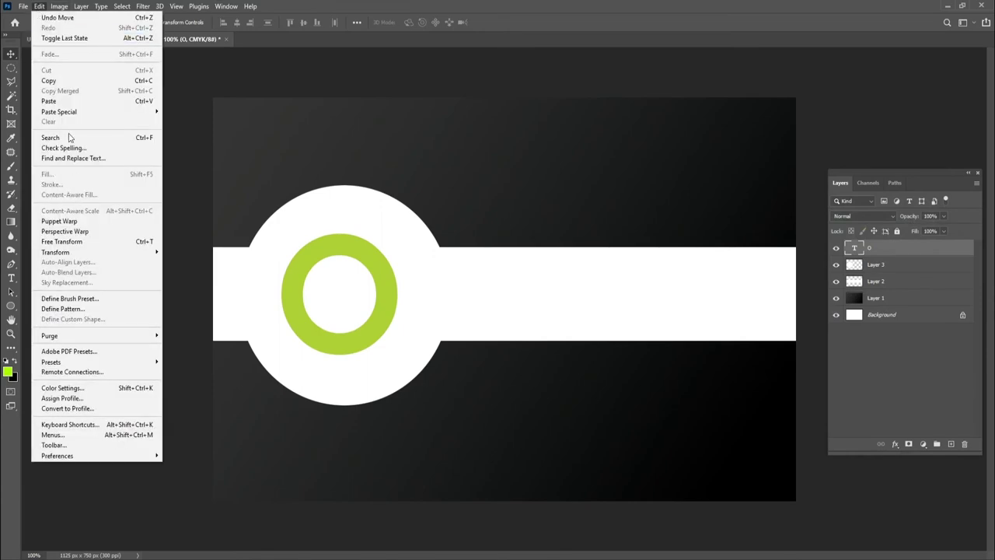
pyautogui.click(130, 245)
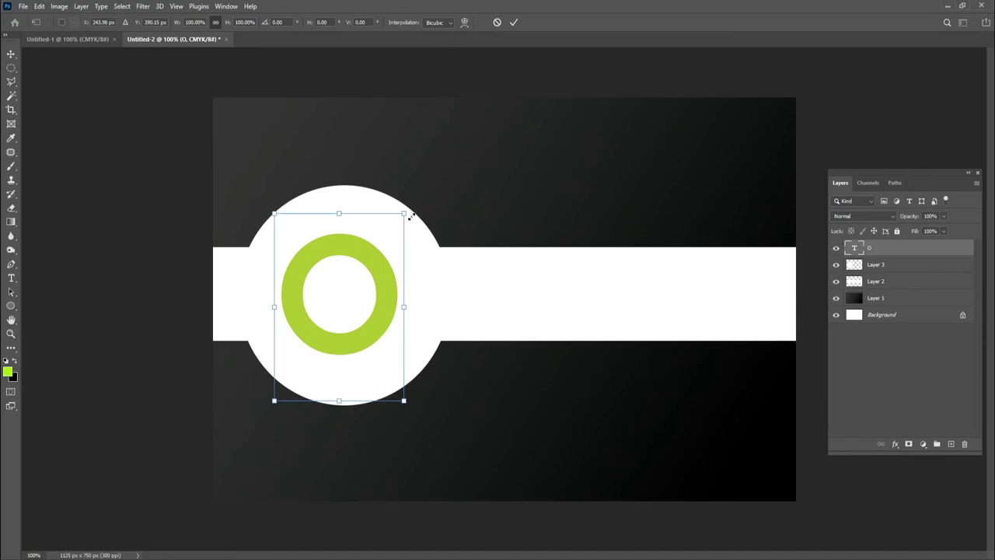
pyautogui.moveTo(413, 207); pyautogui.dragTo(489, 126)
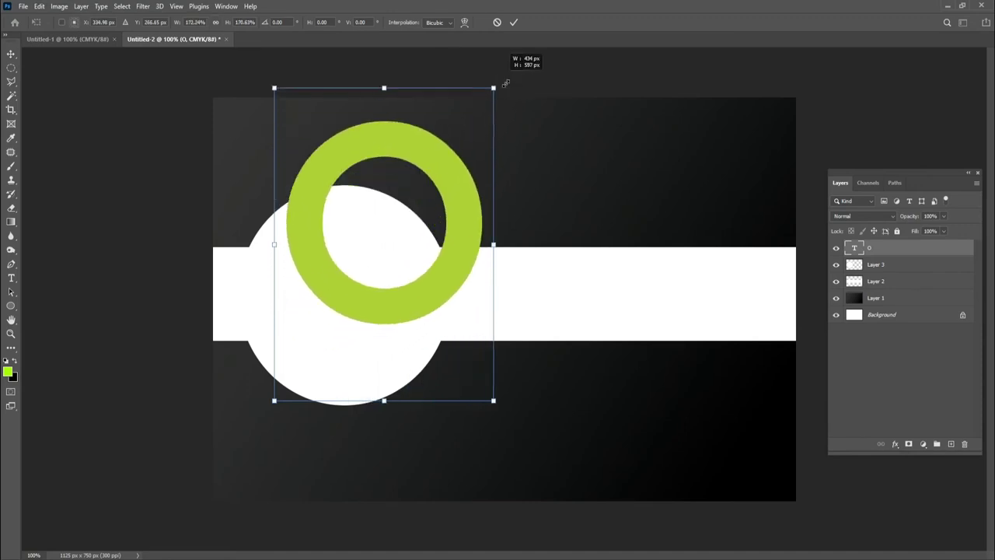
pyautogui.hotkey('ctrl', 'z')
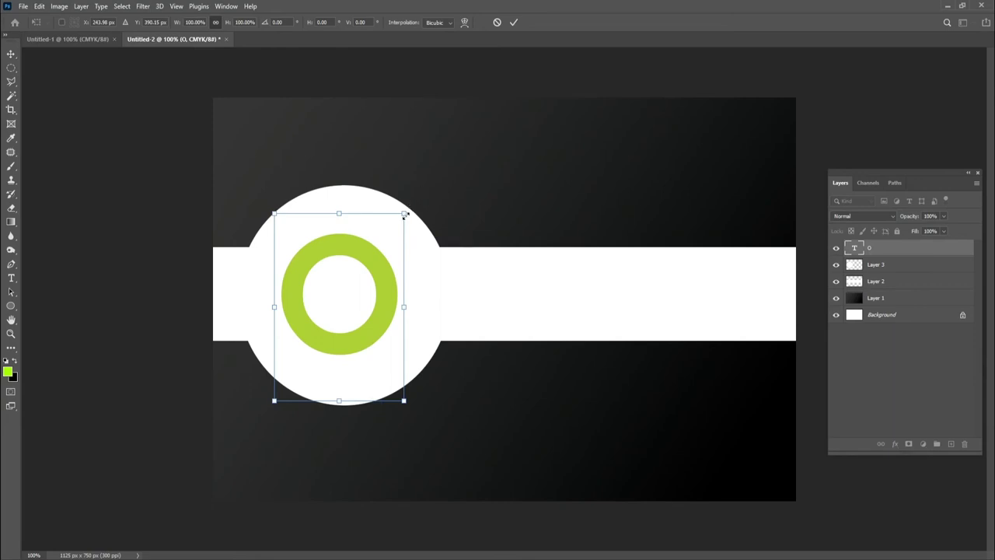
pyautogui.moveTo(405, 215); pyautogui.dragTo(446, 151)
pyautogui.moveTo(404, 210)
pyautogui.mouseDown()
pyautogui.moveTo(422, 238)
pyautogui.moveTo(416, 231)
pyautogui.mouseUp()
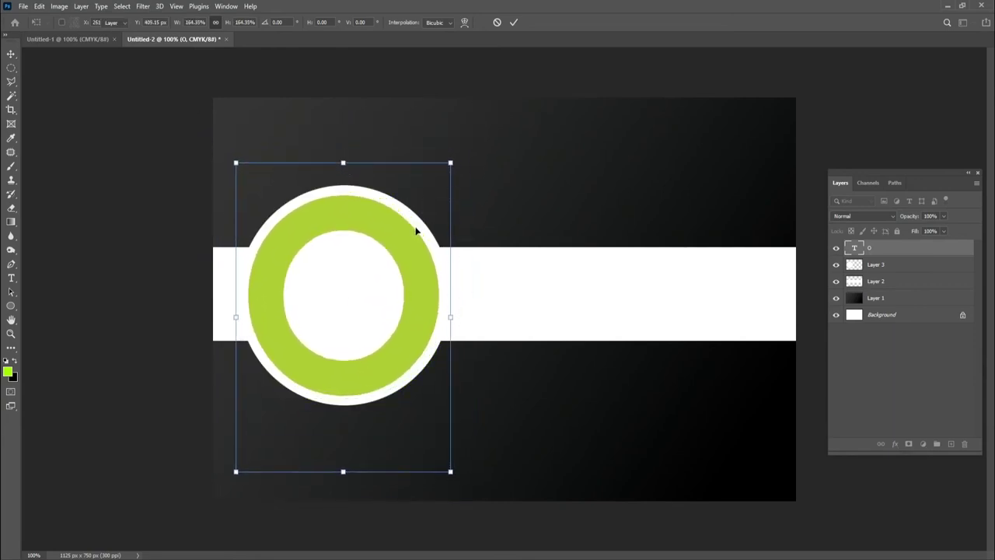
pyautogui.press('Return')
pyautogui.click(10, 277)
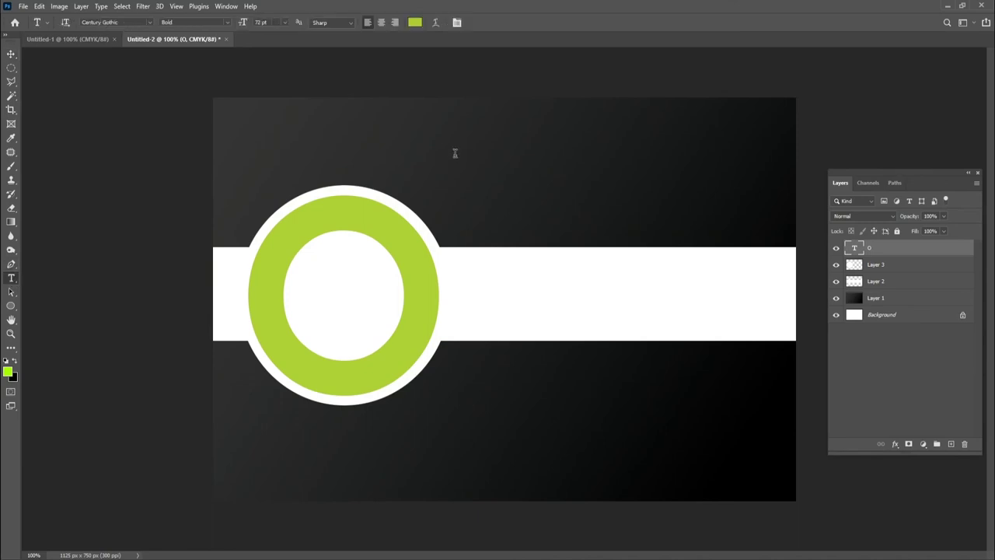
# Type ORBITDESIGN in Century Gothic Regular, colour 454545, 30 pt, and move it onto the white band
pyautogui.click(455, 153)
pyautogui.write('OR')
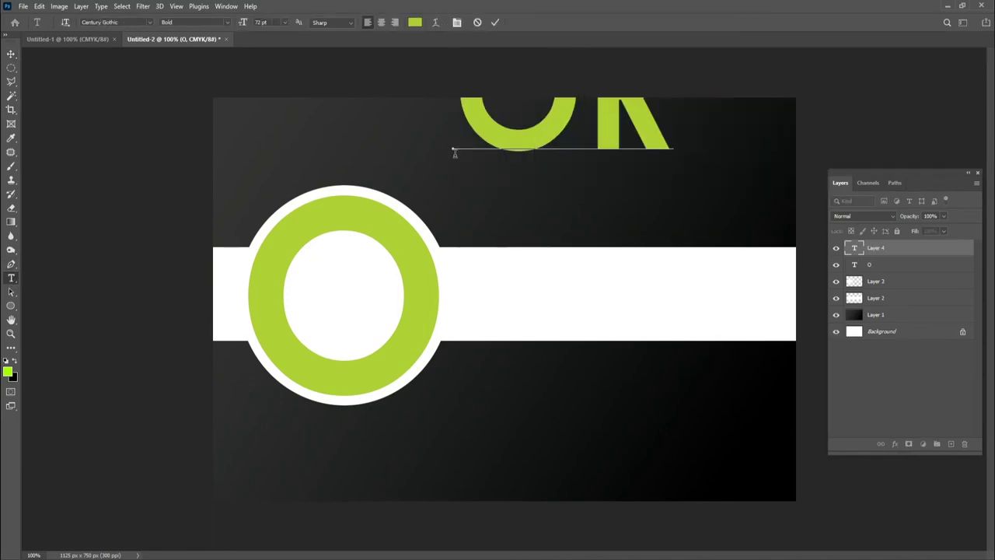
pyautogui.write('BITA')
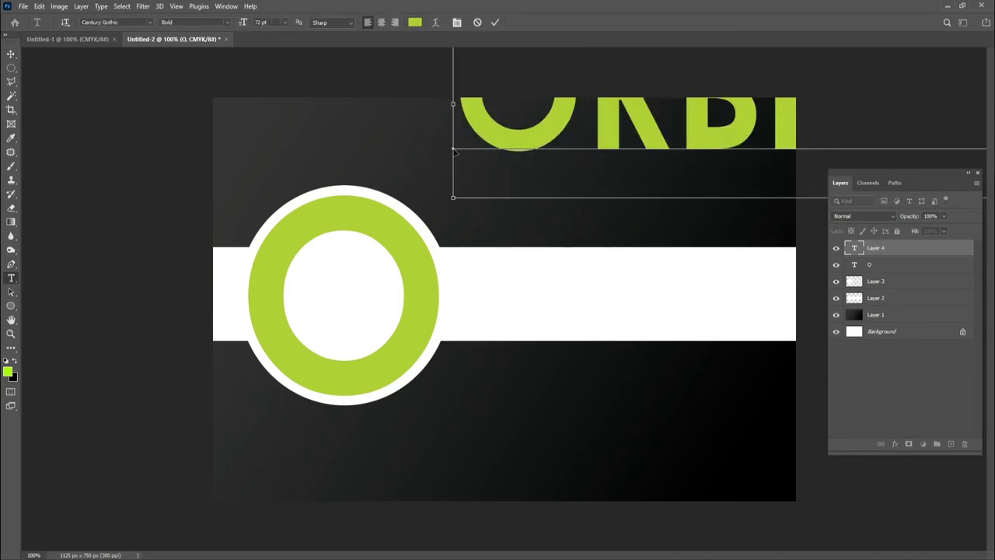
pyautogui.hotkey('ctrl', 'a')
pyautogui.click(226, 22)
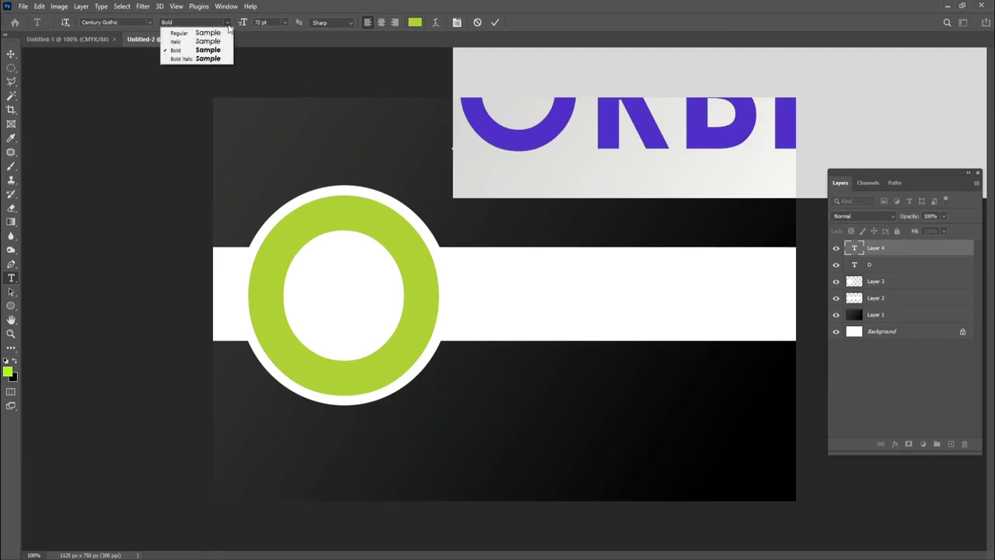
pyautogui.click(211, 33)
pyautogui.click(416, 22)
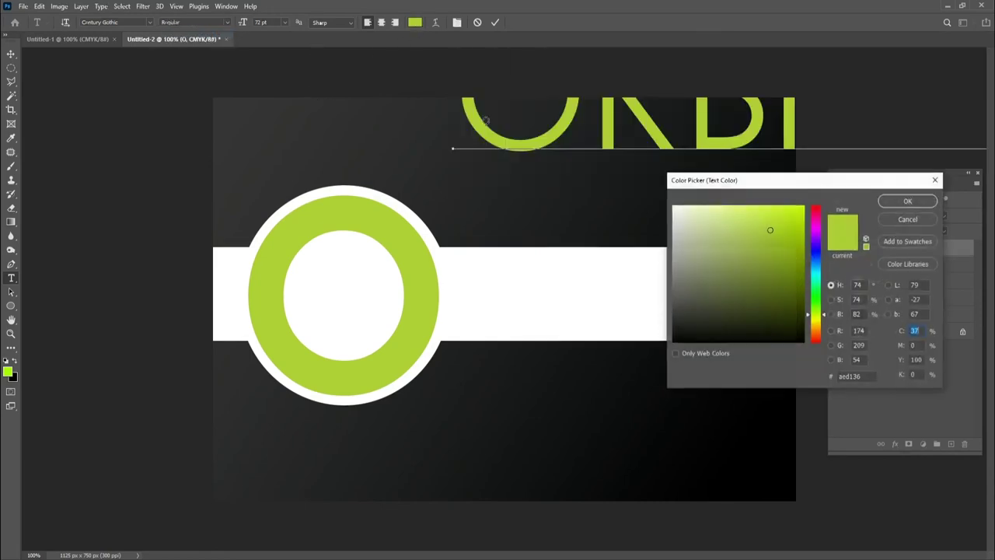
pyautogui.moveTo(688, 301); pyautogui.dragTo(637, 305)
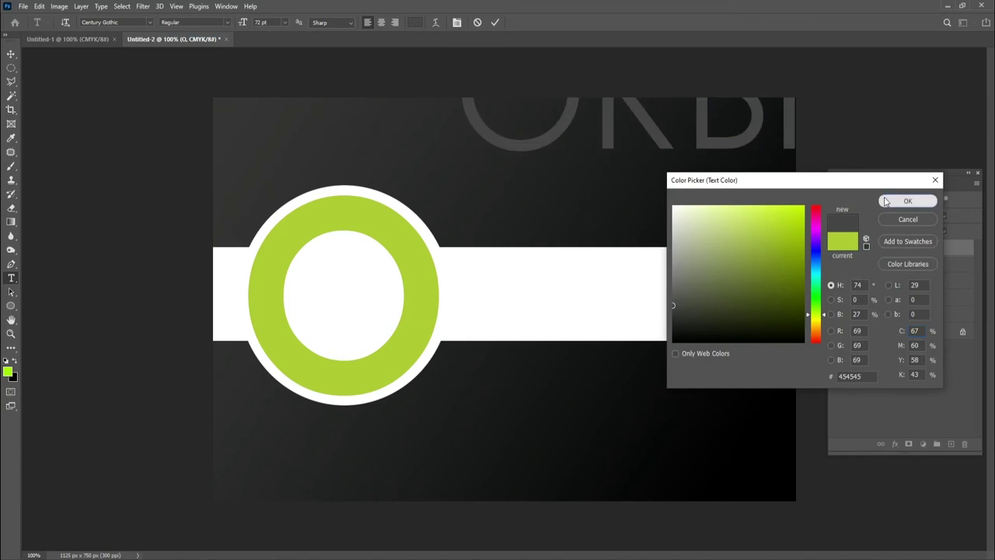
pyautogui.click(907, 201)
pyautogui.click(286, 24)
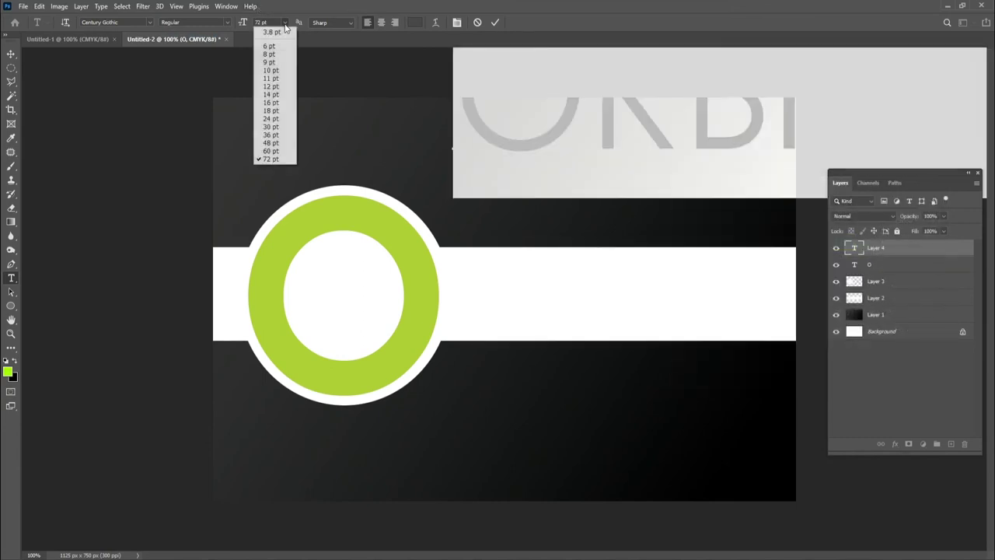
pyautogui.click(272, 126)
pyautogui.click(12, 54)
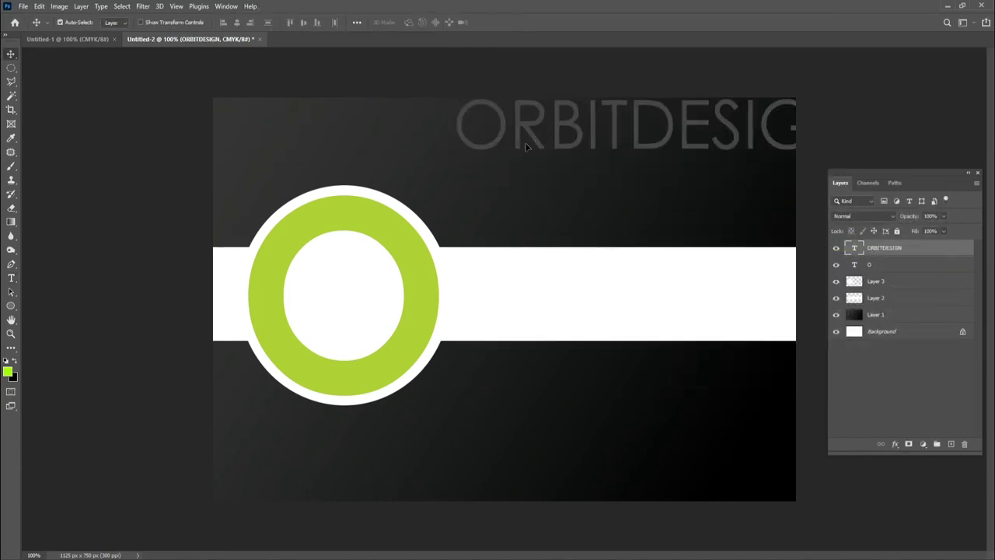
pyautogui.moveTo(526, 147); pyautogui.dragTo(512, 307)
# Resize and position ORBITDESIGN with Ctrl+T so it fills the white band
pyautogui.hotkey('ctrl', 't')
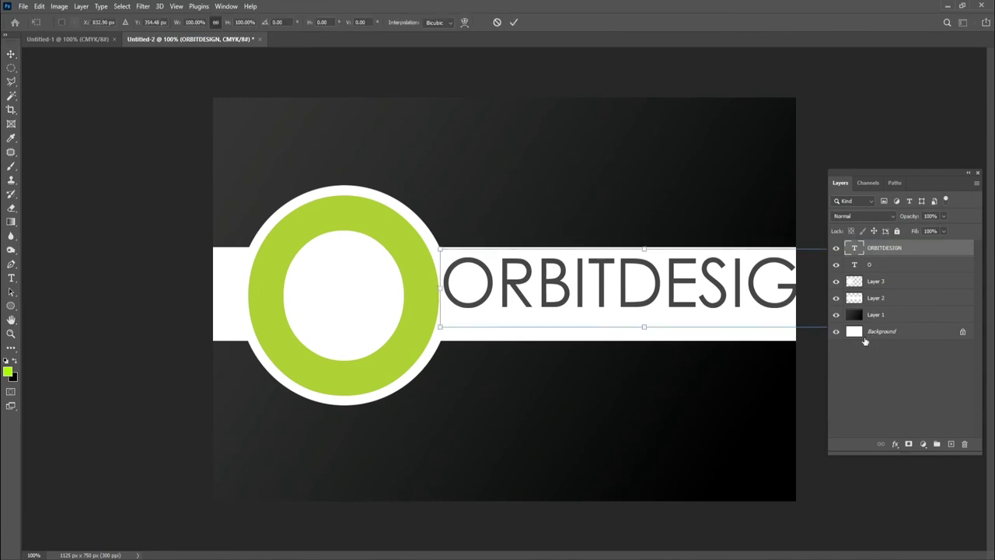
pyautogui.moveTo(440, 258); pyautogui.dragTo(493, 258)
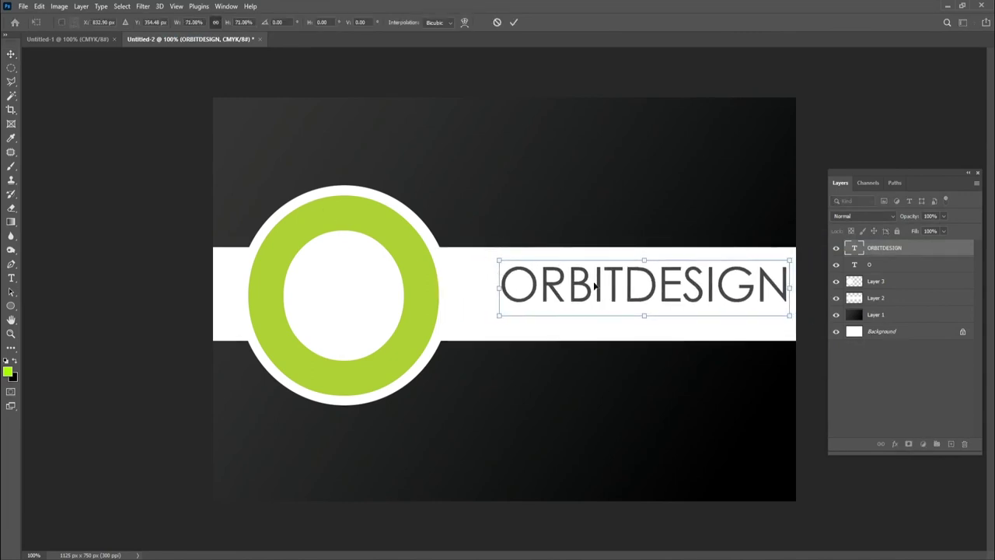
pyautogui.moveTo(614, 292)
pyautogui.mouseDown()
pyautogui.moveTo(598, 298)
pyautogui.moveTo(633, 308)
pyautogui.moveTo(722, 304)
pyautogui.mouseUp()
pyautogui.press('Return')
pyautogui.hotkey('ctrl', 't')
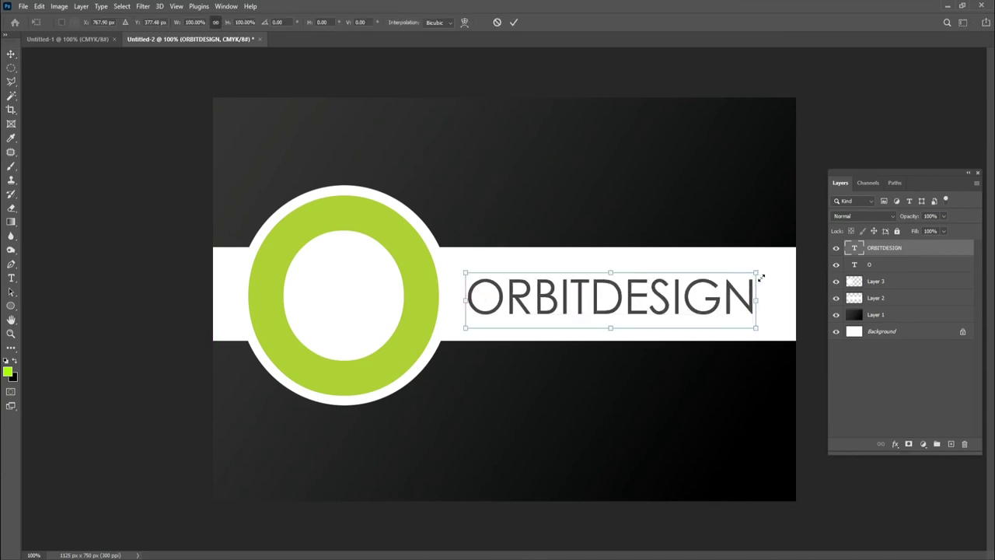
pyautogui.moveTo(757, 272); pyautogui.dragTo(773, 264)
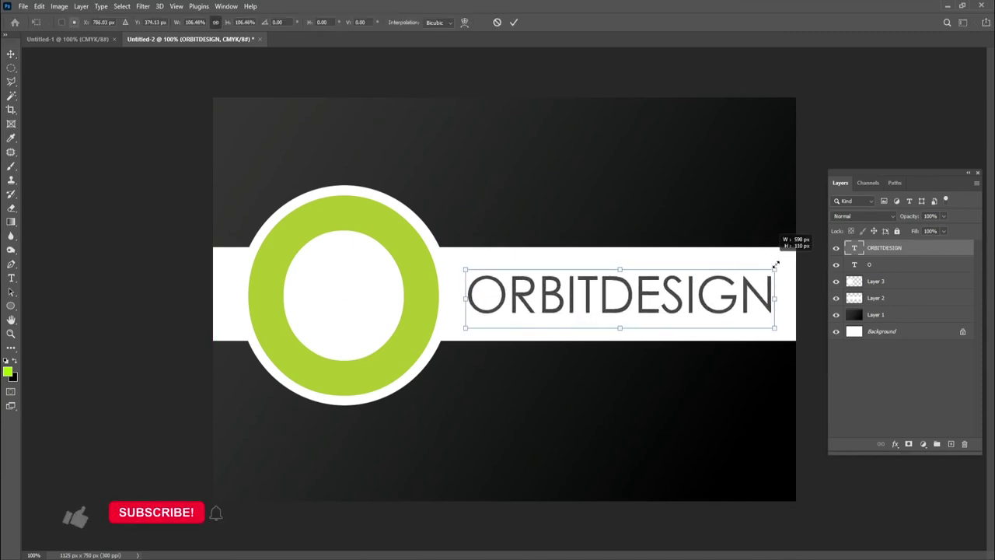
pyautogui.press('Return')
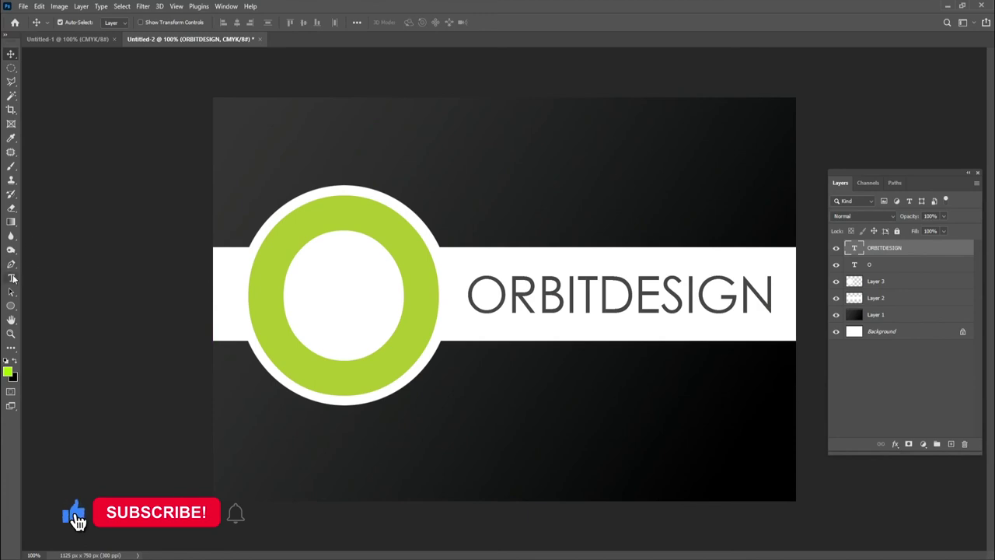
# Make the ORBITDESIGN text Bold and duplicate its layer
pyautogui.click(11, 278)
pyautogui.doubleClick(580, 284)
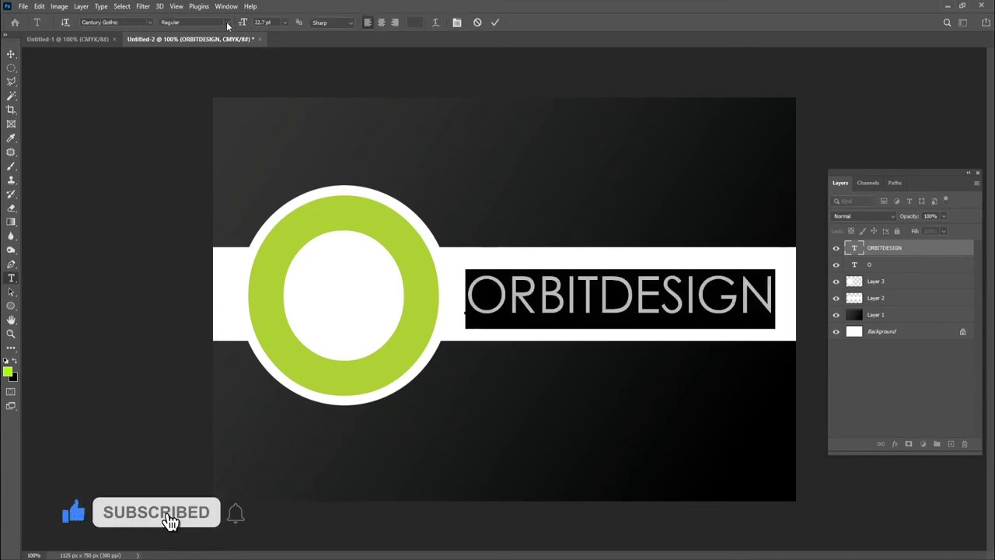
pyautogui.click(227, 21)
pyautogui.click(195, 50)
pyautogui.click(11, 53)
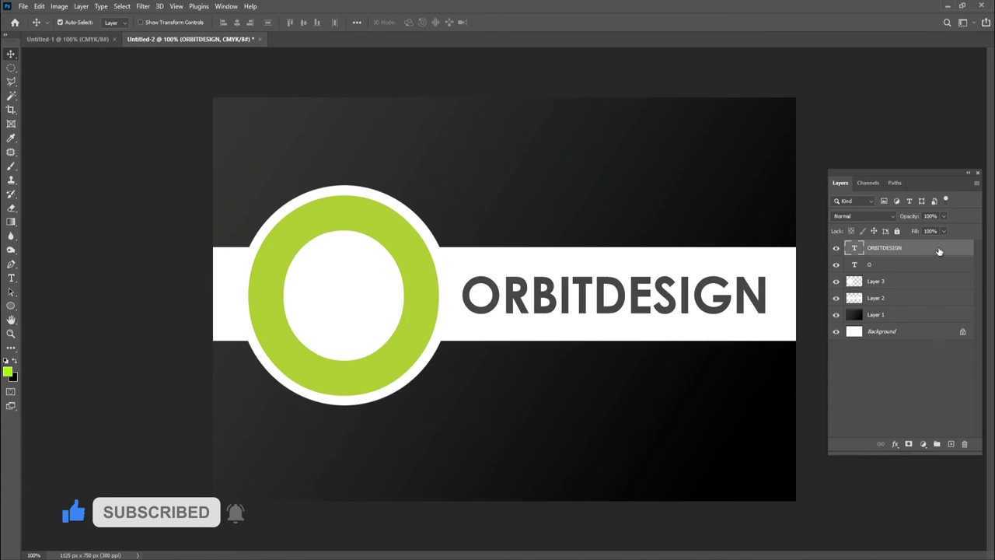
pyautogui.moveTo(938, 251)
pyautogui.mouseDown()
pyautogui.moveTo(966, 447)
pyautogui.moveTo(952, 444)
pyautogui.mouseUp()
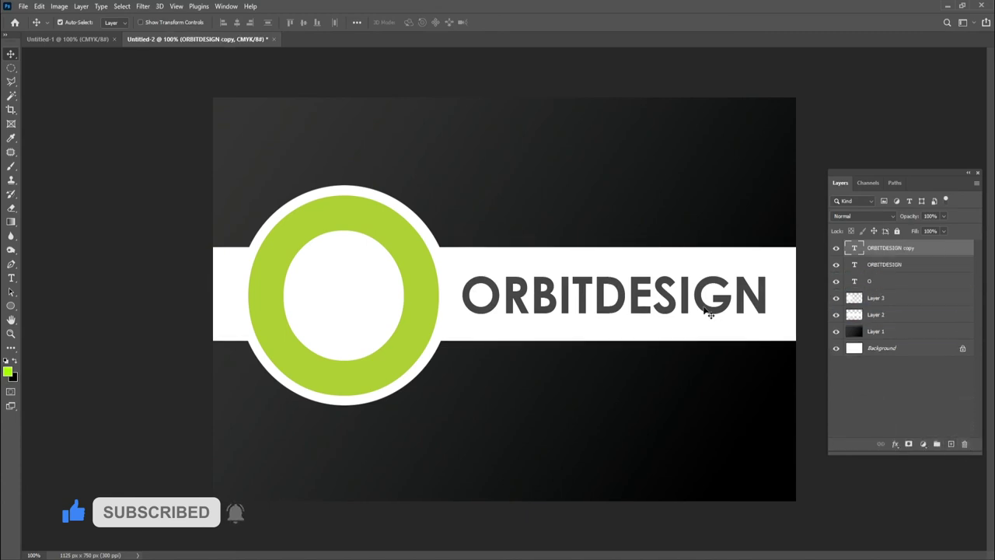
# Move the copy below the band, make it white Regular weight, and shrink it
pyautogui.moveTo(707, 311); pyautogui.dragTo(709, 350)
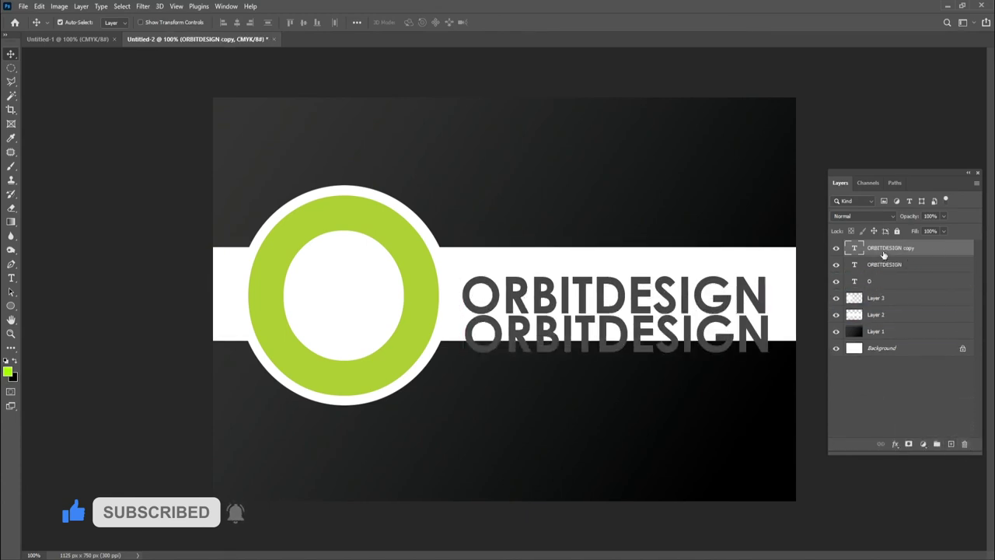
pyautogui.doubleClick(854, 247)
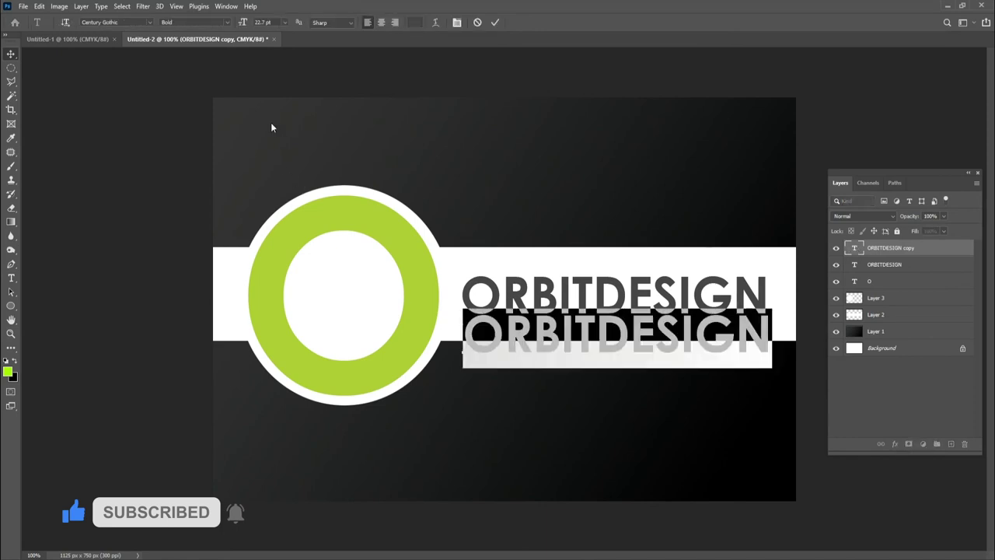
pyautogui.click(414, 23)
pyautogui.click(674, 208)
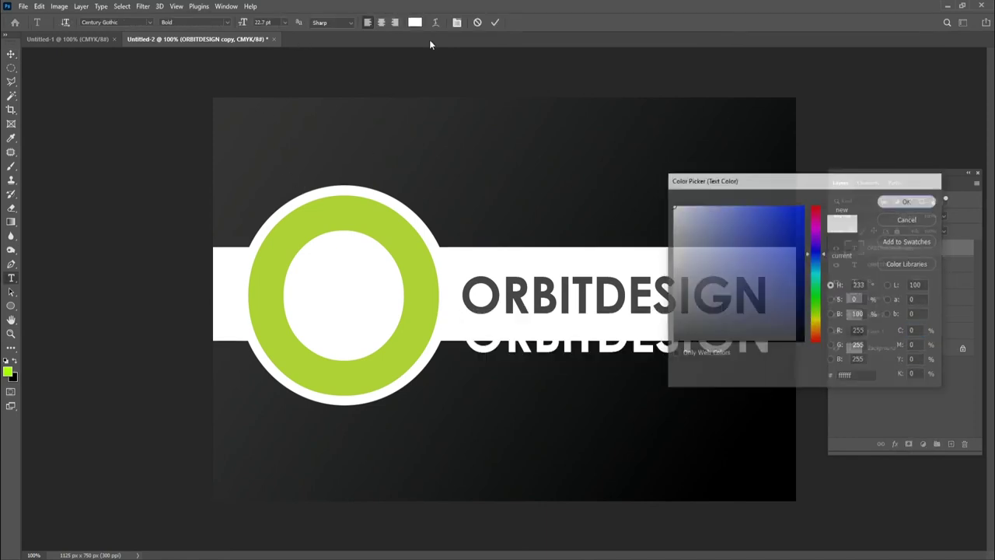
pyautogui.click(226, 23)
pyautogui.click(186, 30)
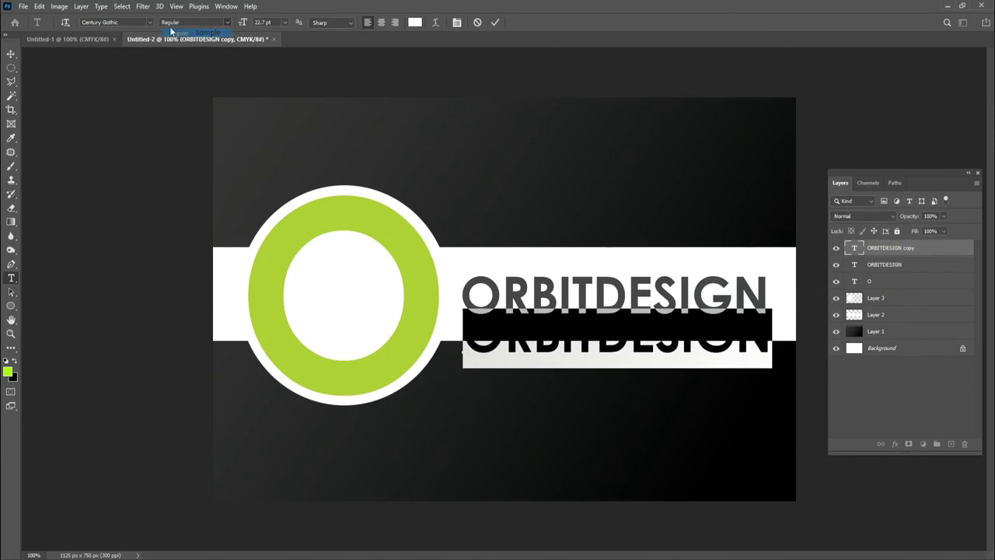
pyautogui.click(10, 53)
pyautogui.hotkey('ctrl', 't')
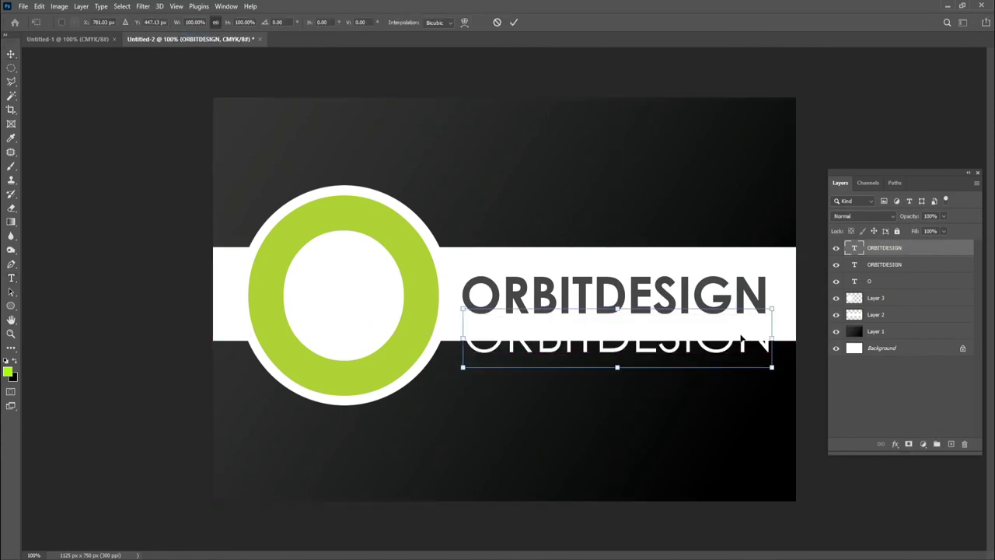
pyautogui.moveTo(770, 311)
pyautogui.mouseDown()
pyautogui.moveTo(769, 361)
pyautogui.moveTo(770, 311)
pyautogui.moveTo(547, 354)
pyautogui.mouseUp()
pyautogui.press('Return')
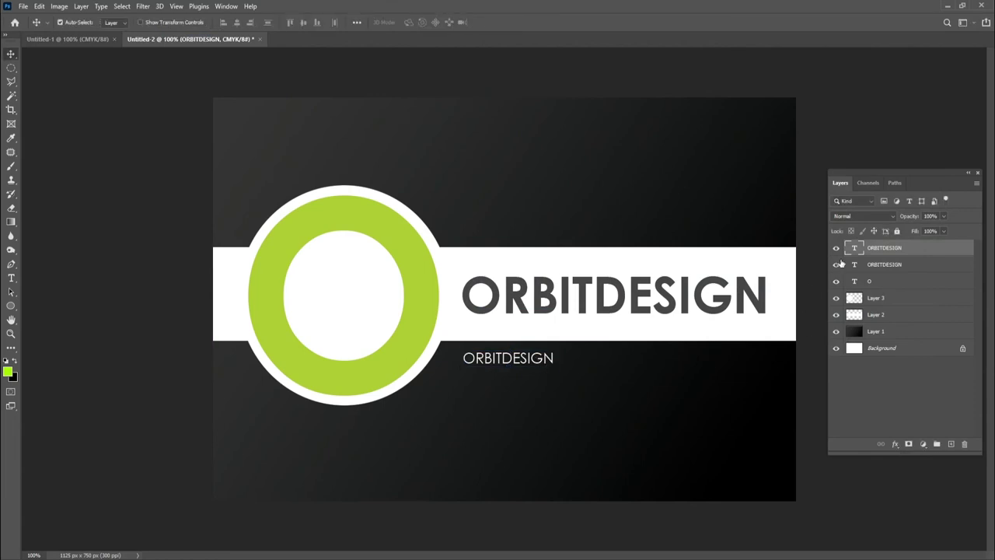
pyautogui.doubleClick(855, 249)
pyautogui.click(535, 367)
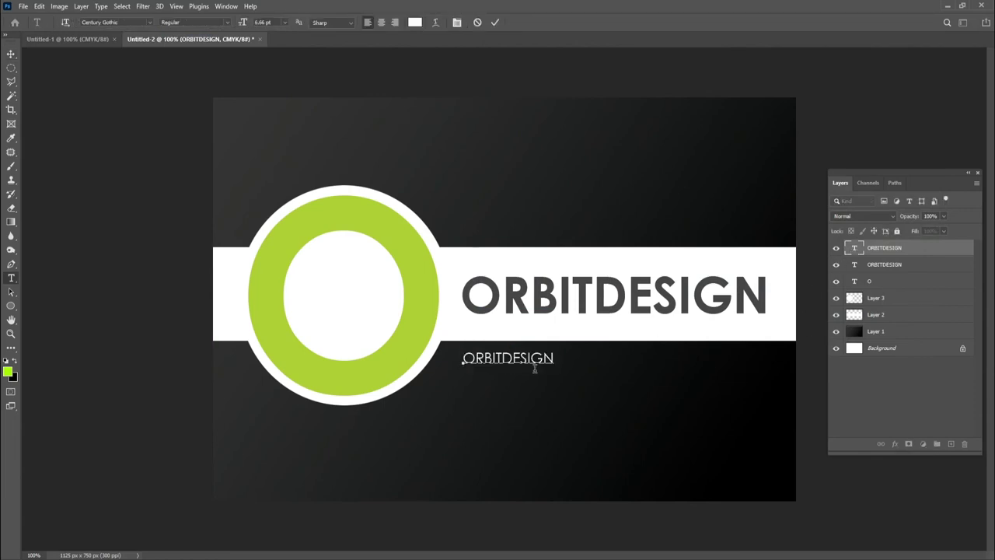
pyautogui.write('WWW.')
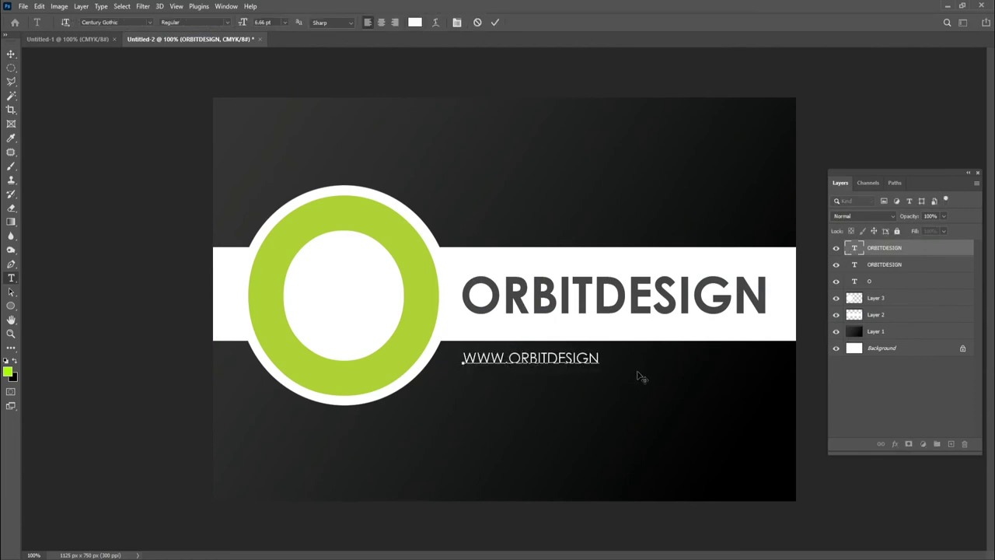
pyautogui.write('.COM')
pyautogui.hotkey('ctrl', 'a')
pyautogui.click(284, 22)
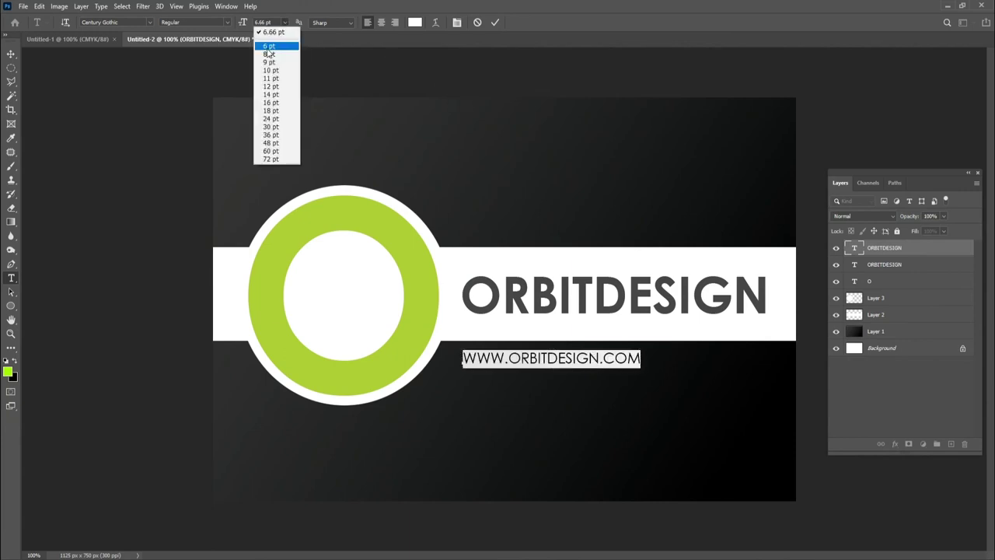
pyautogui.click(272, 31)
pyautogui.click(5, 53)
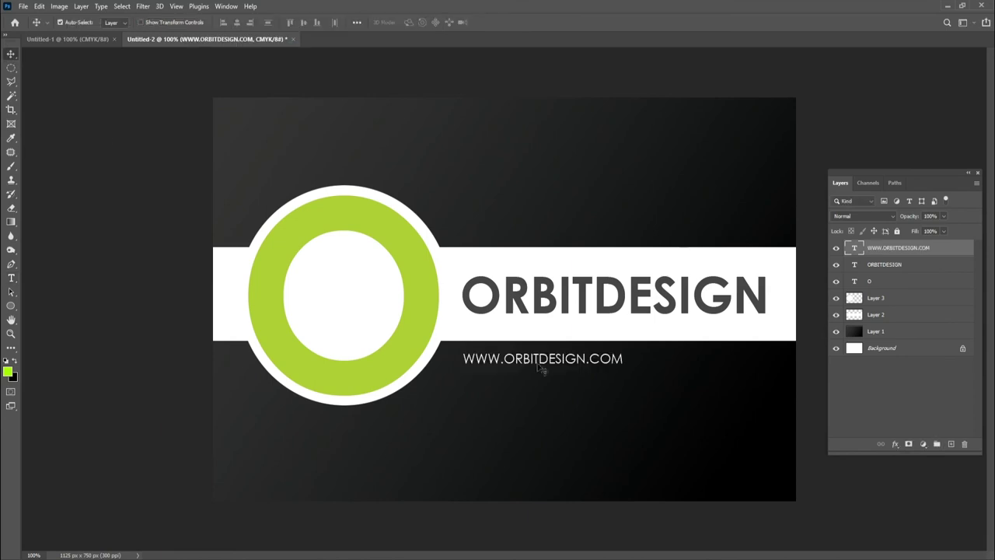
pyautogui.moveTo(579, 361); pyautogui.dragTo(562, 353)
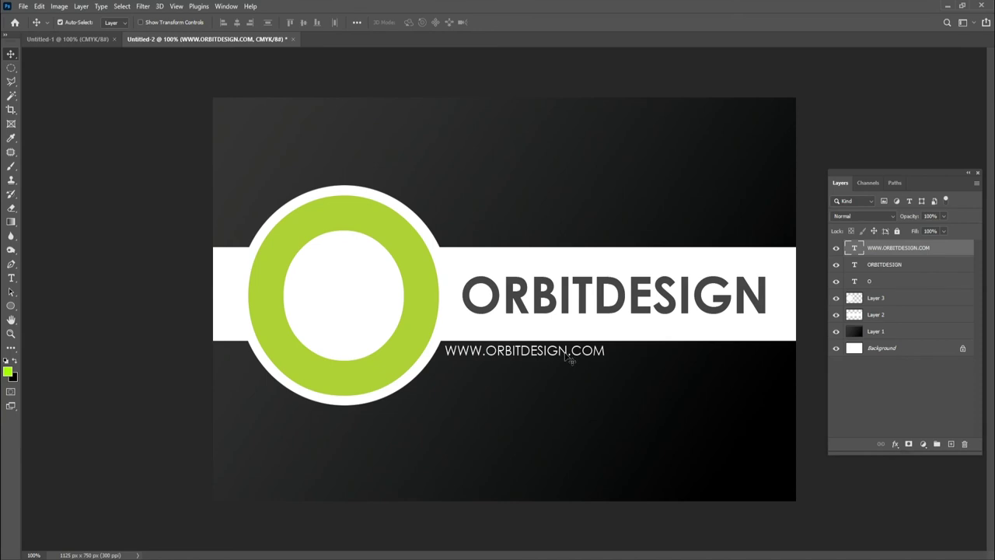
pyautogui.moveTo(567, 360); pyautogui.dragTo(567, 359)
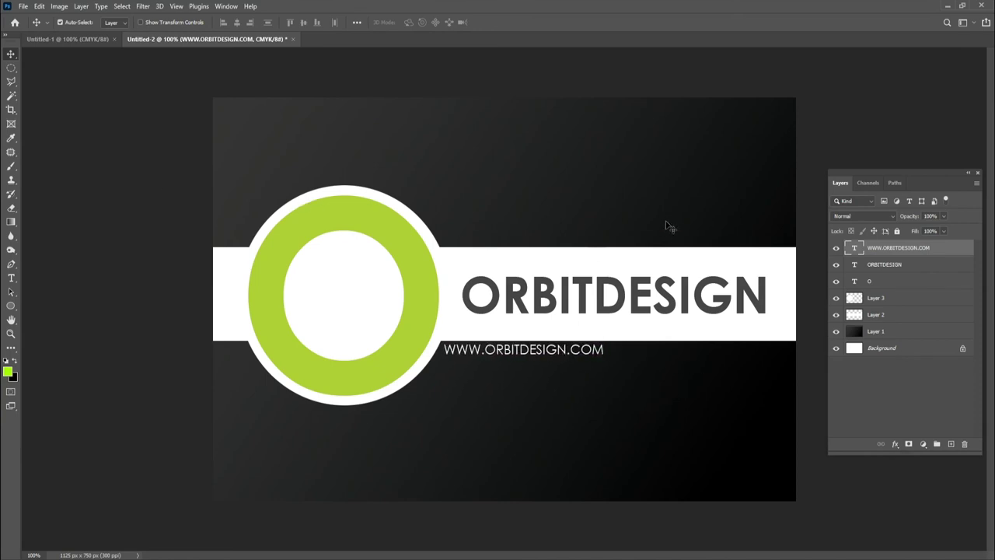
# Duplicate the green O, scale it about 289% and rotate it, then place it behind the white band
pyautogui.click(366, 211)
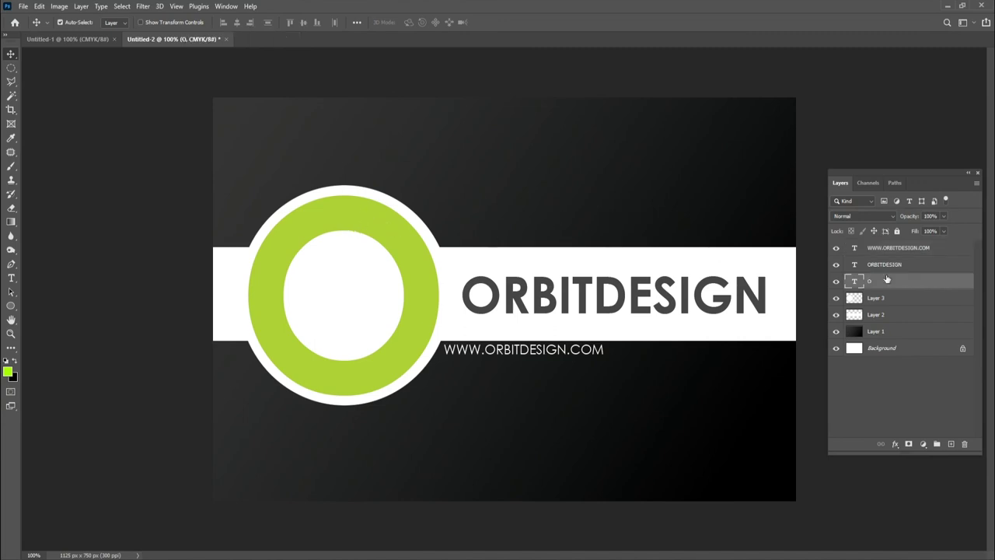
pyautogui.moveTo(935, 291); pyautogui.dragTo(951, 443)
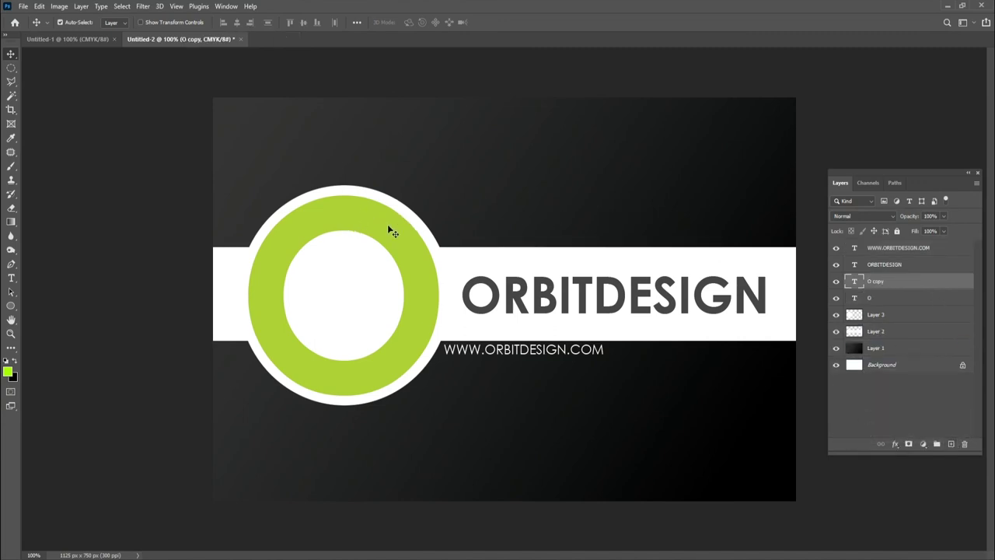
pyautogui.moveTo(387, 224)
pyautogui.mouseDown()
pyautogui.moveTo(443, 238)
pyautogui.moveTo(634, 223)
pyautogui.mouseUp()
pyautogui.hotkey('ctrl', 't')
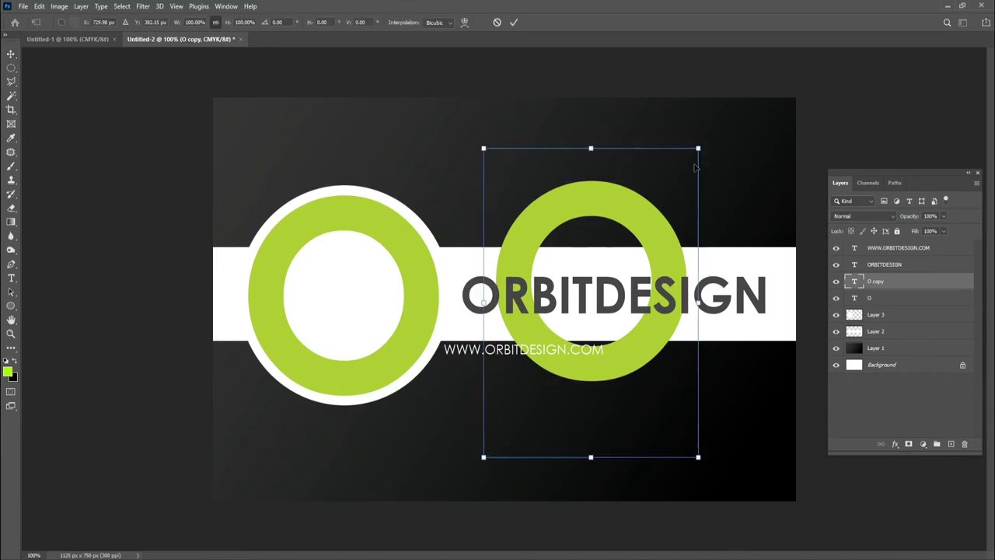
pyautogui.moveTo(698, 147)
pyautogui.mouseDown()
pyautogui.moveTo(682, 237)
pyautogui.moveTo(400, 118)
pyautogui.mouseUp()
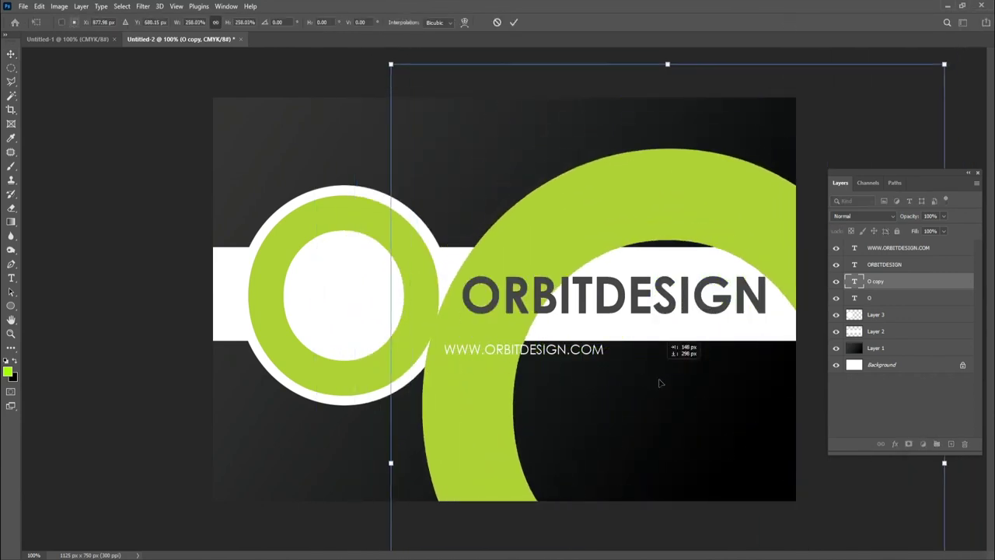
pyautogui.moveTo(386, 82); pyautogui.dragTo(533, 189)
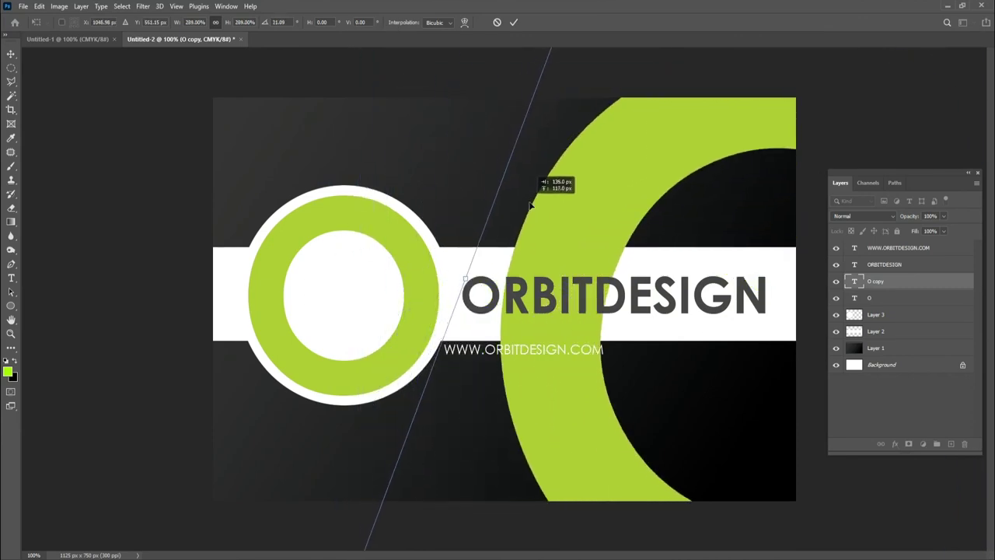
pyautogui.press('Return')
pyautogui.moveTo(914, 279); pyautogui.dragTo(913, 342)
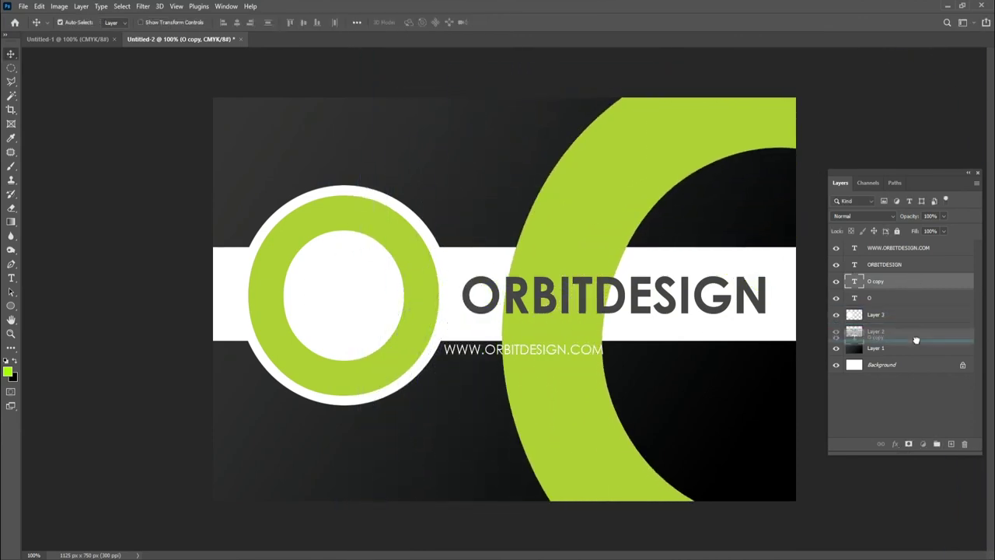
# Shift the green arc further right, test a lower fill, then restore fill to 100%
pyautogui.moveTo(612, 191); pyautogui.dragTo(678, 167)
pyautogui.click(944, 231)
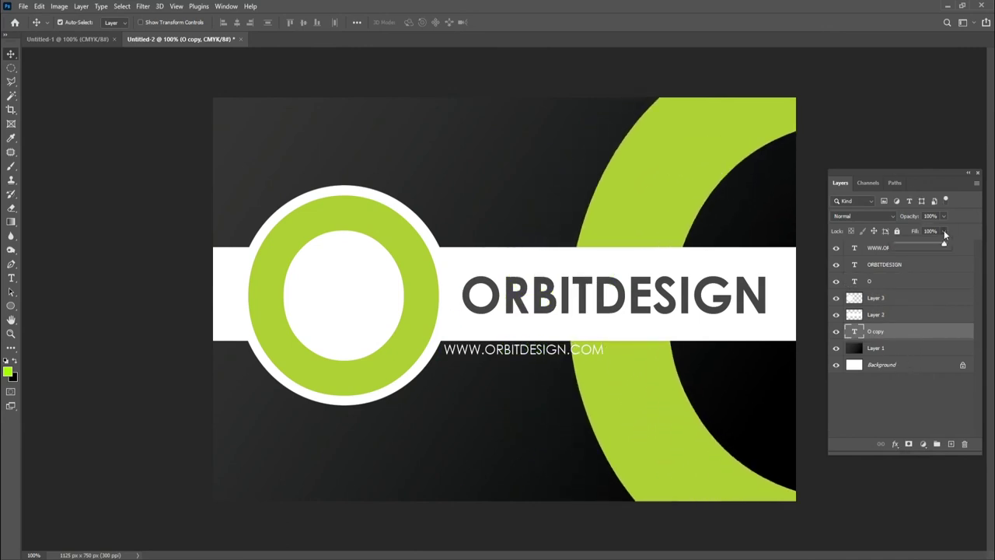
pyautogui.click(916, 242)
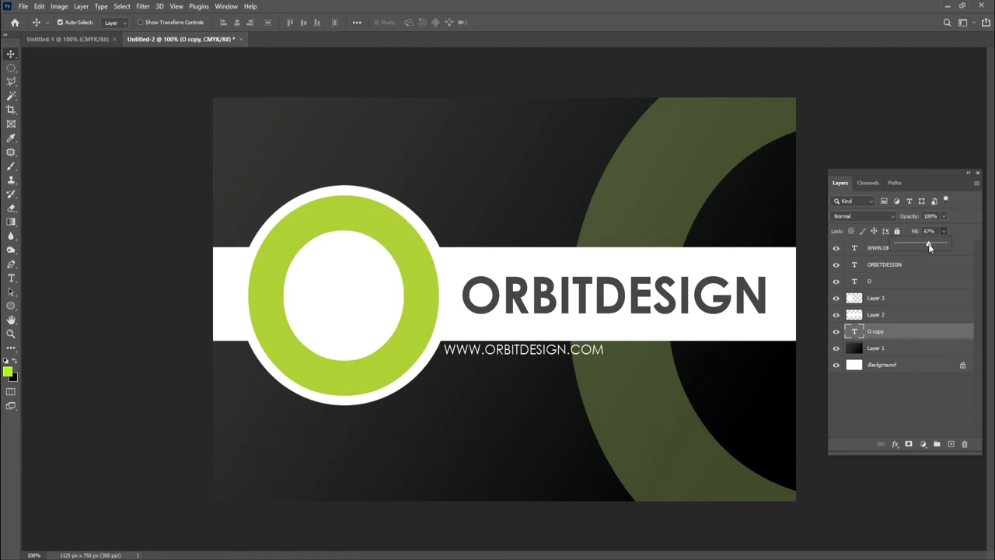
pyautogui.click(895, 399)
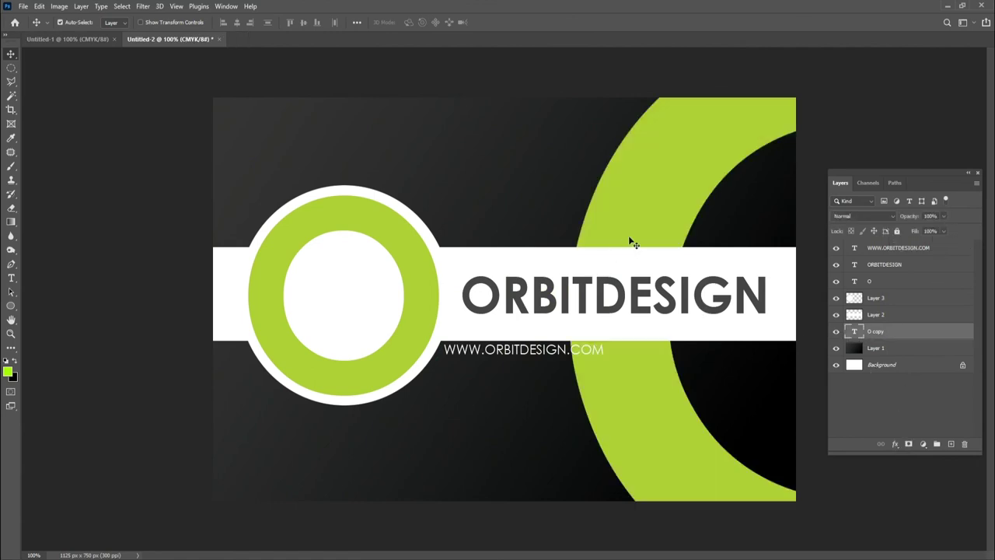